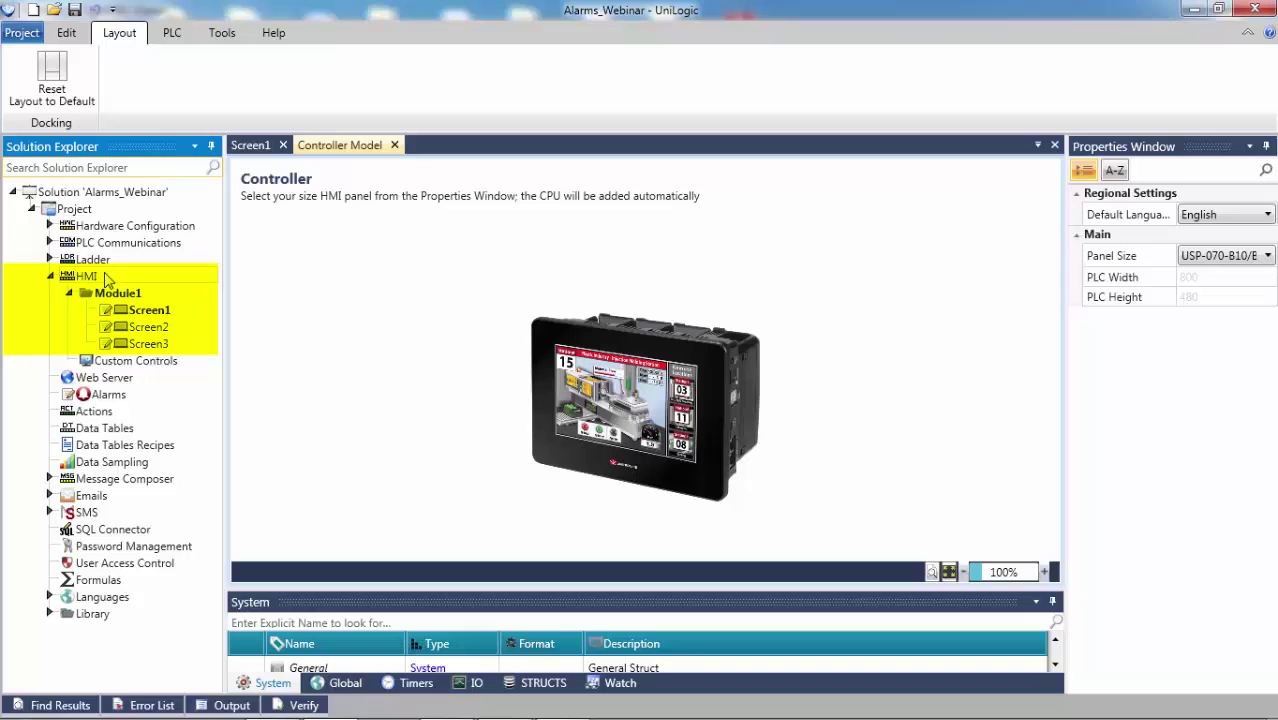
# Open Module1 and its Screen1 in the HMI editor
pyautogui.doubleClick(126, 294)
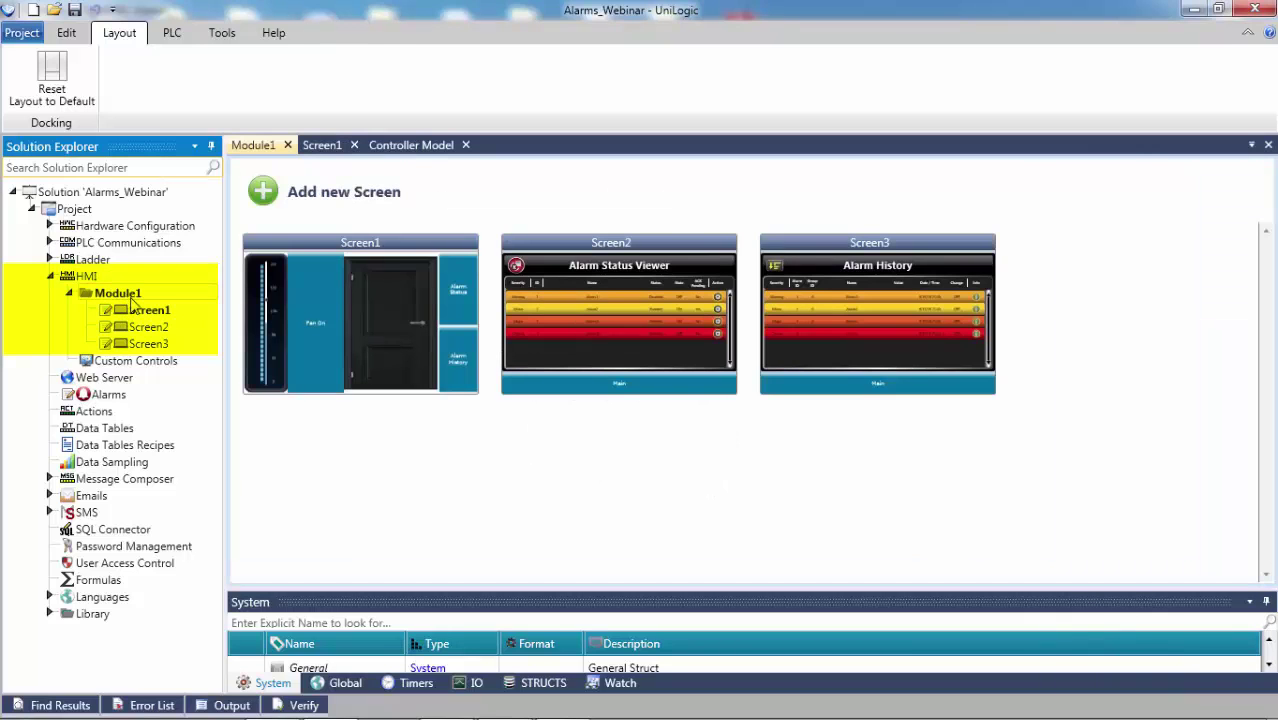
pyautogui.doubleClick(155, 313)
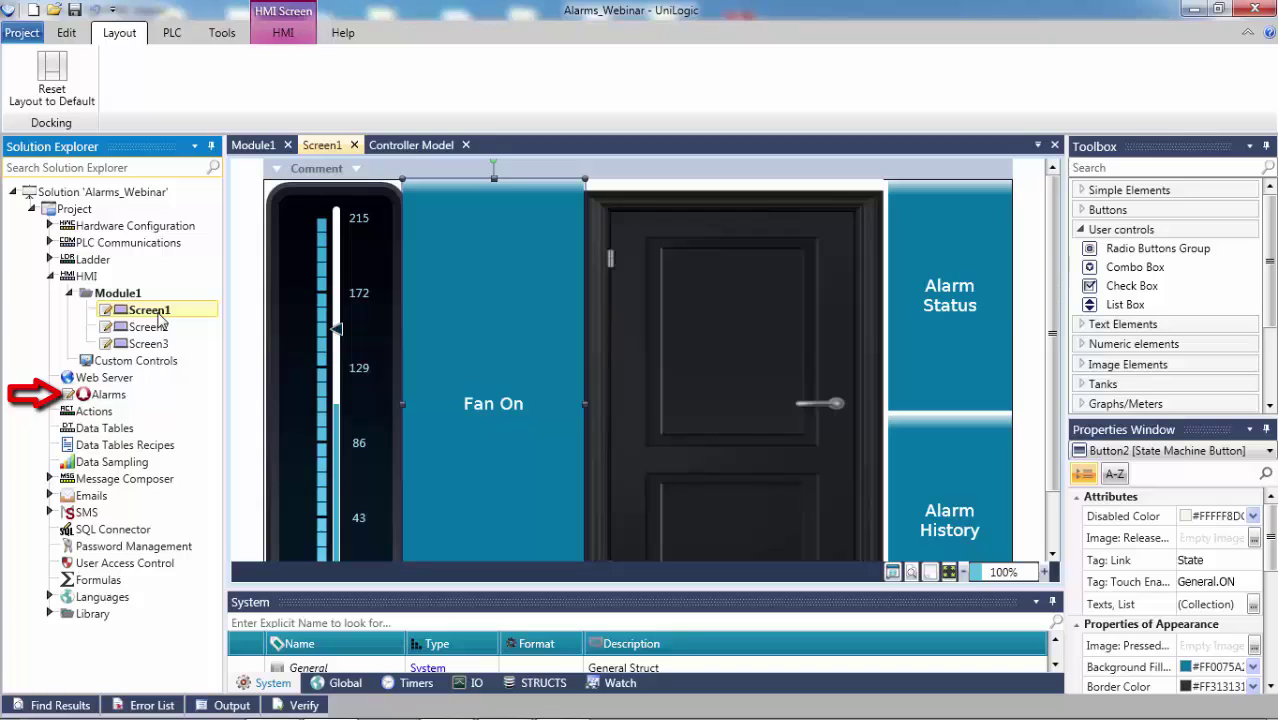
# In the Alarms configuration, add a new alarm group, Alarm Group 1, and select it
pyautogui.keyDown('ctrl'); pyautogui.click(148, 343); pyautogui.keyUp('ctrl')
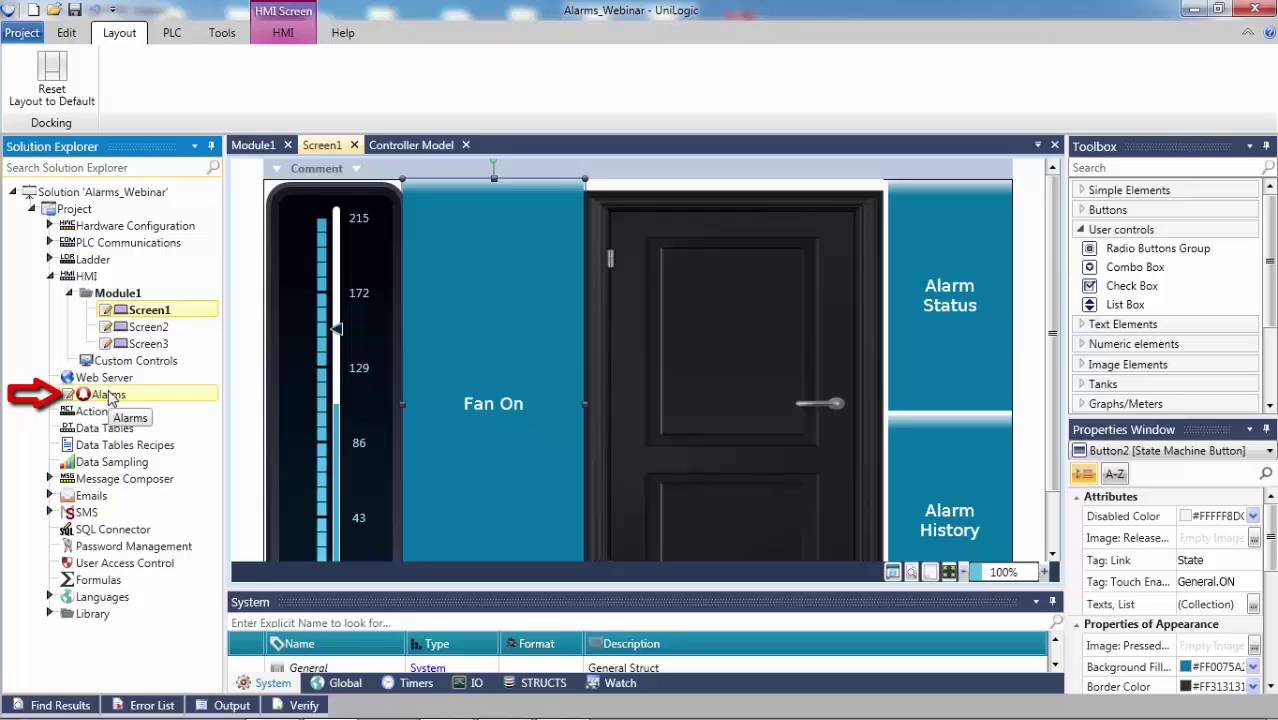
pyautogui.doubleClick(108, 395)
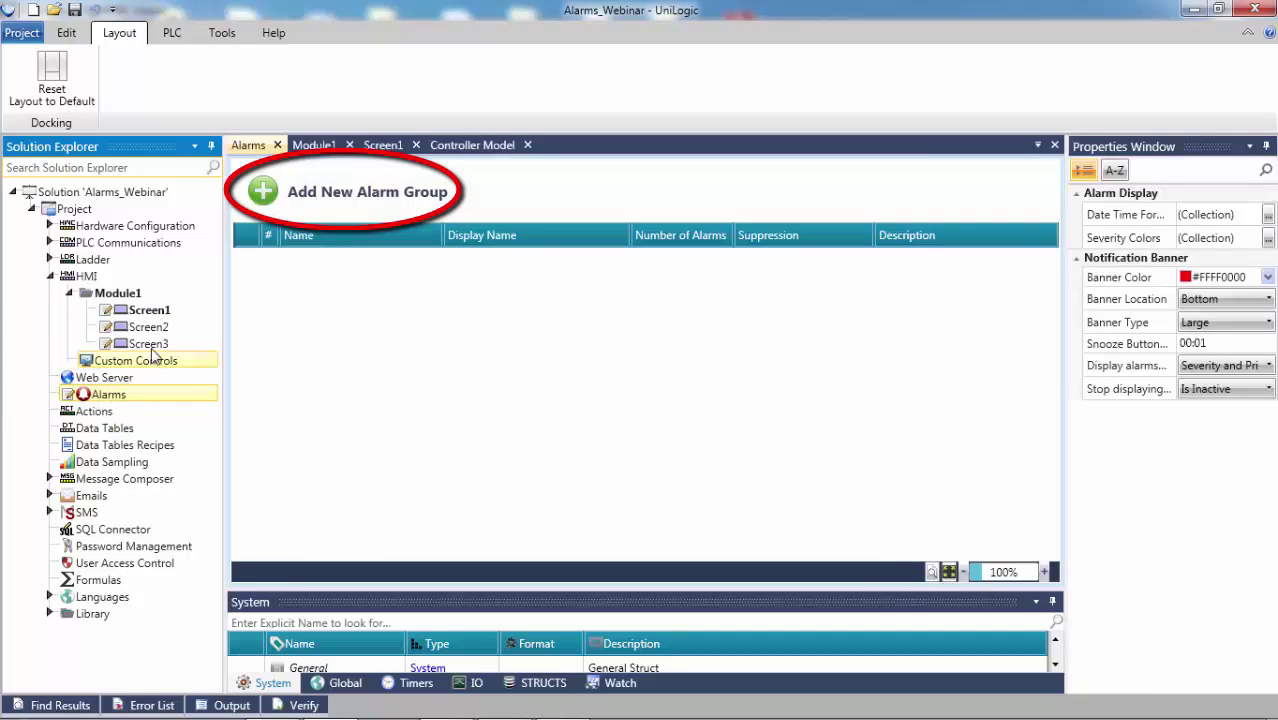
pyautogui.click(264, 192)
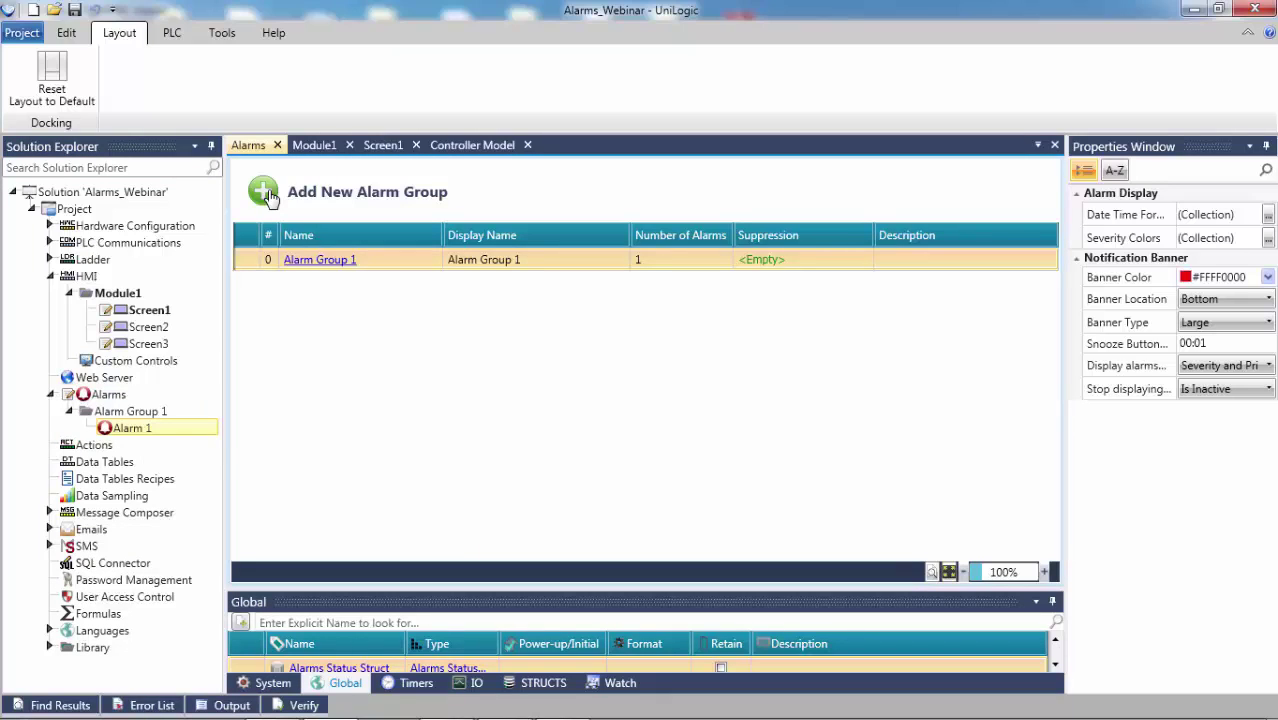
pyautogui.click(162, 413)
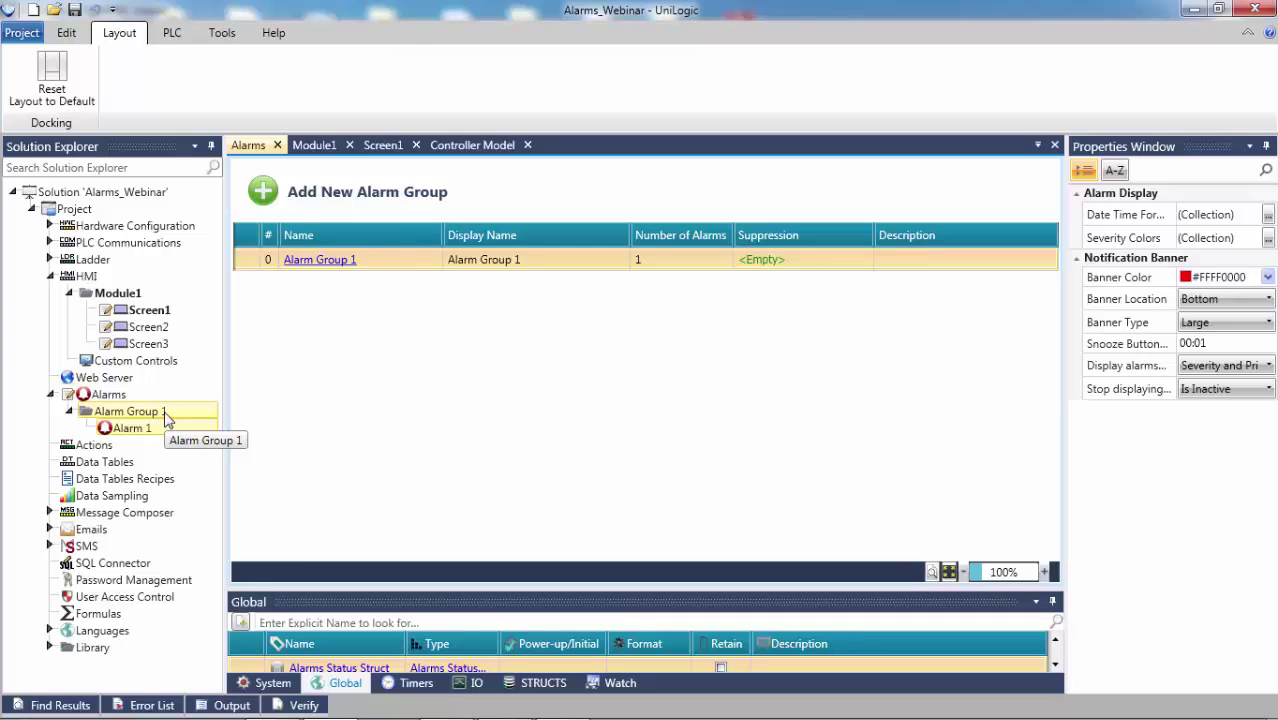
pyautogui.rightClick(165, 418)
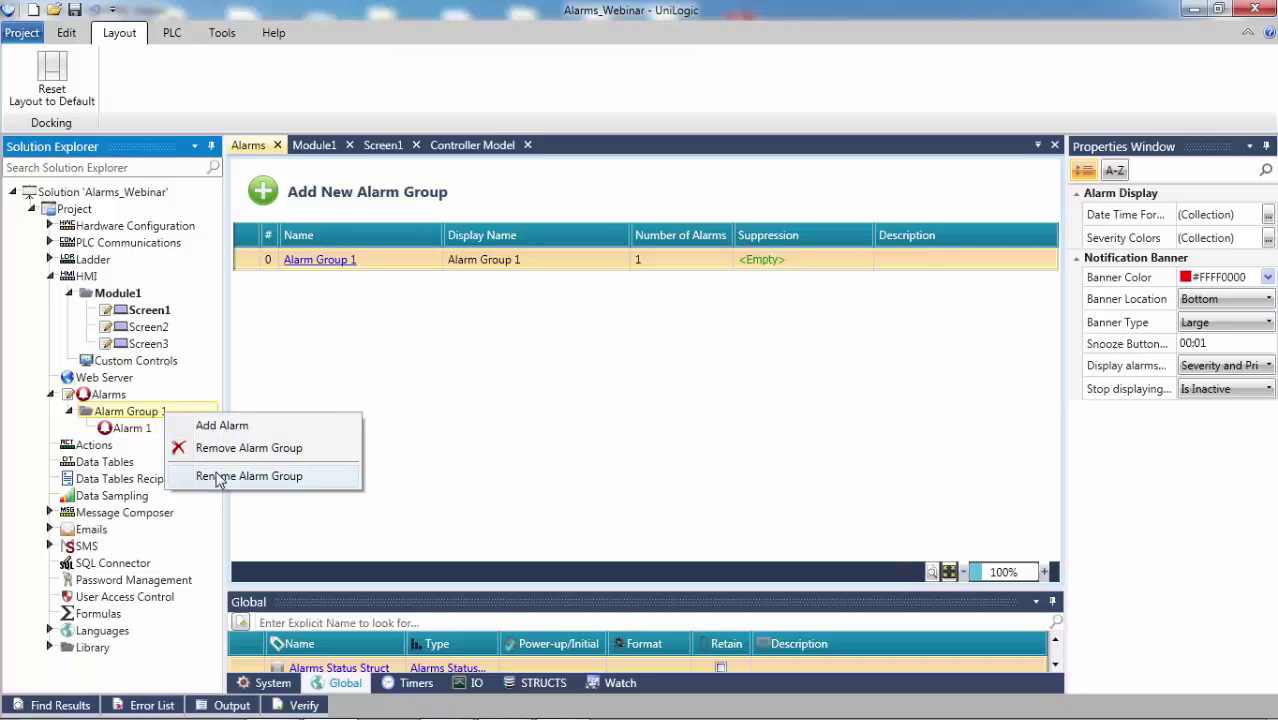
pyautogui.click(472, 404)
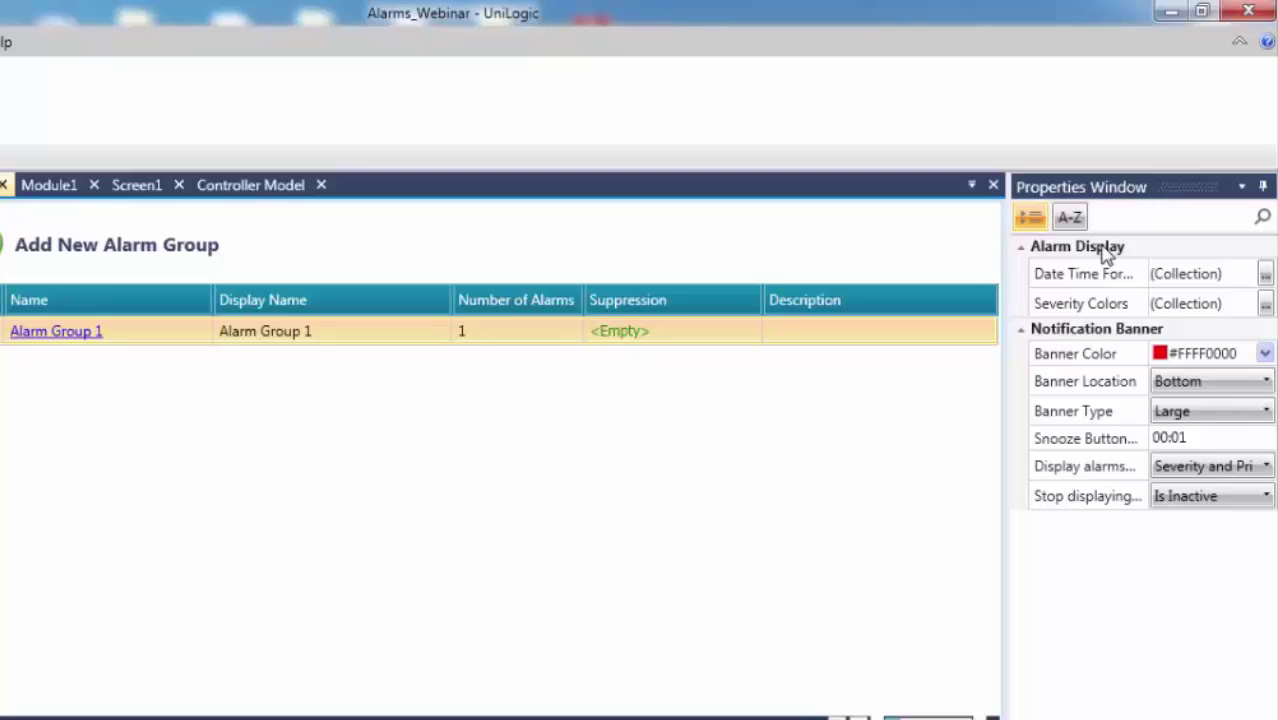
pyautogui.click(1265, 274)
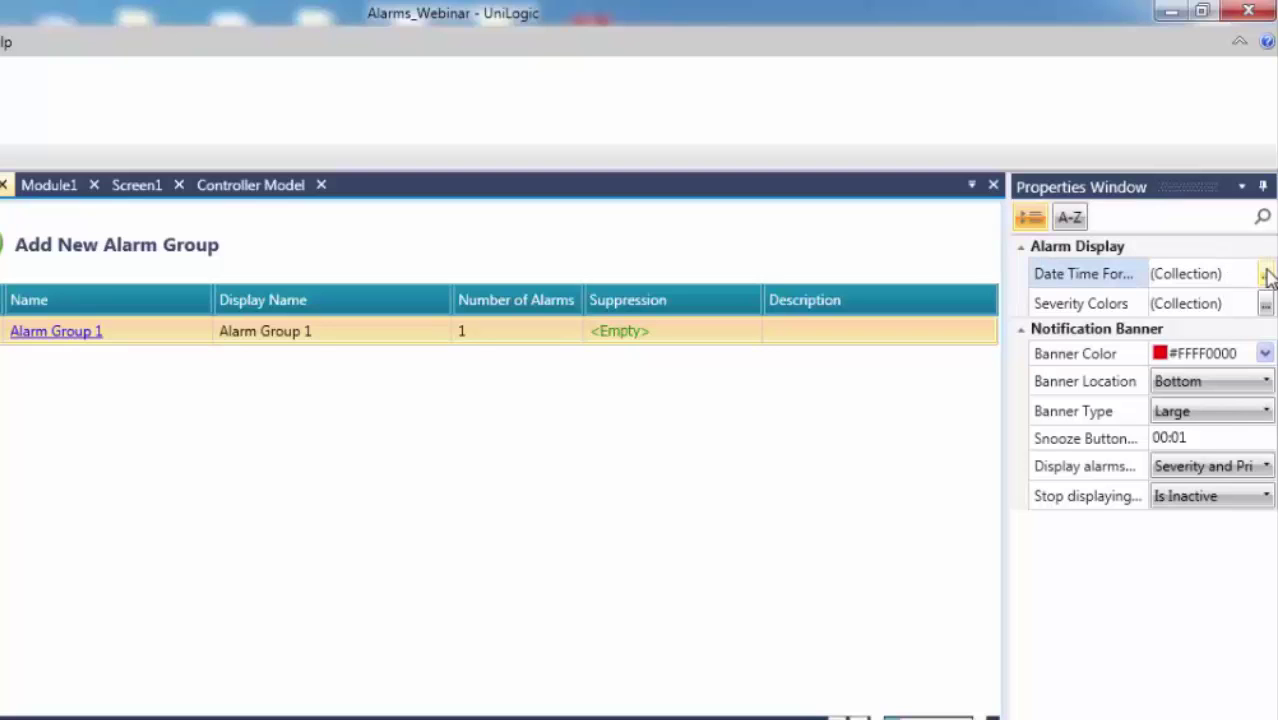
pyautogui.click(1265, 274)
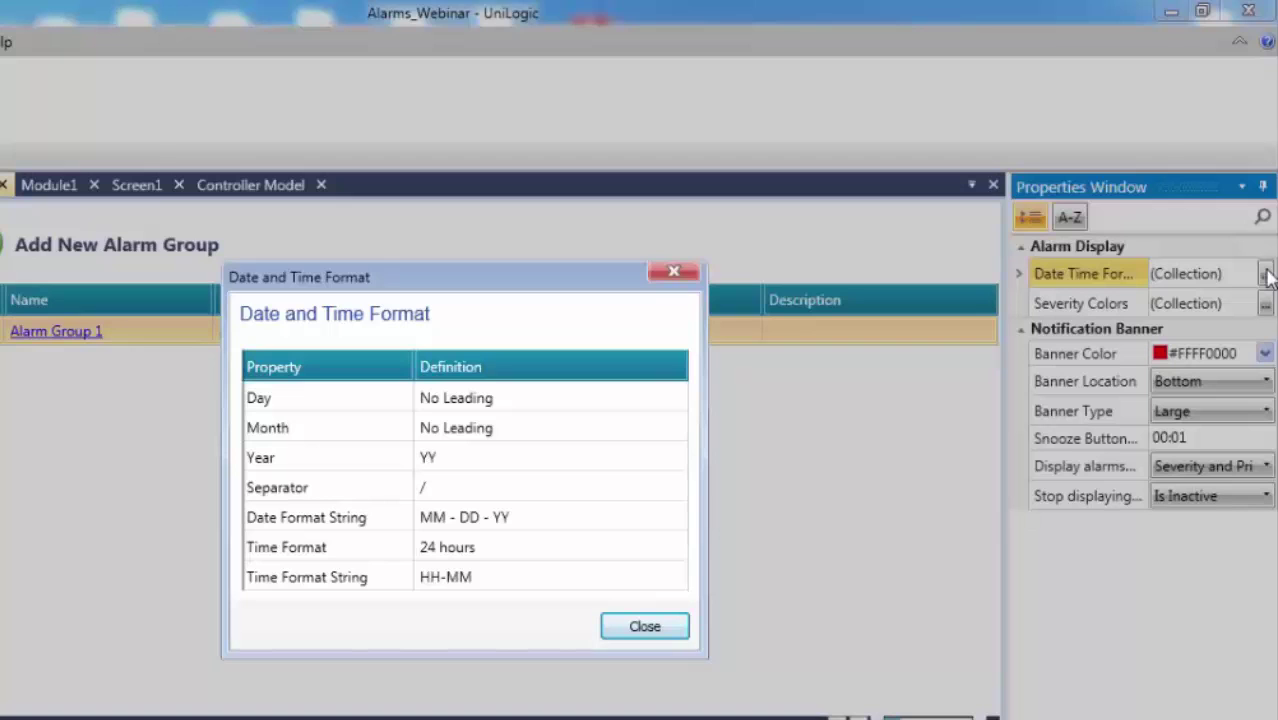
pyautogui.press('Escape')
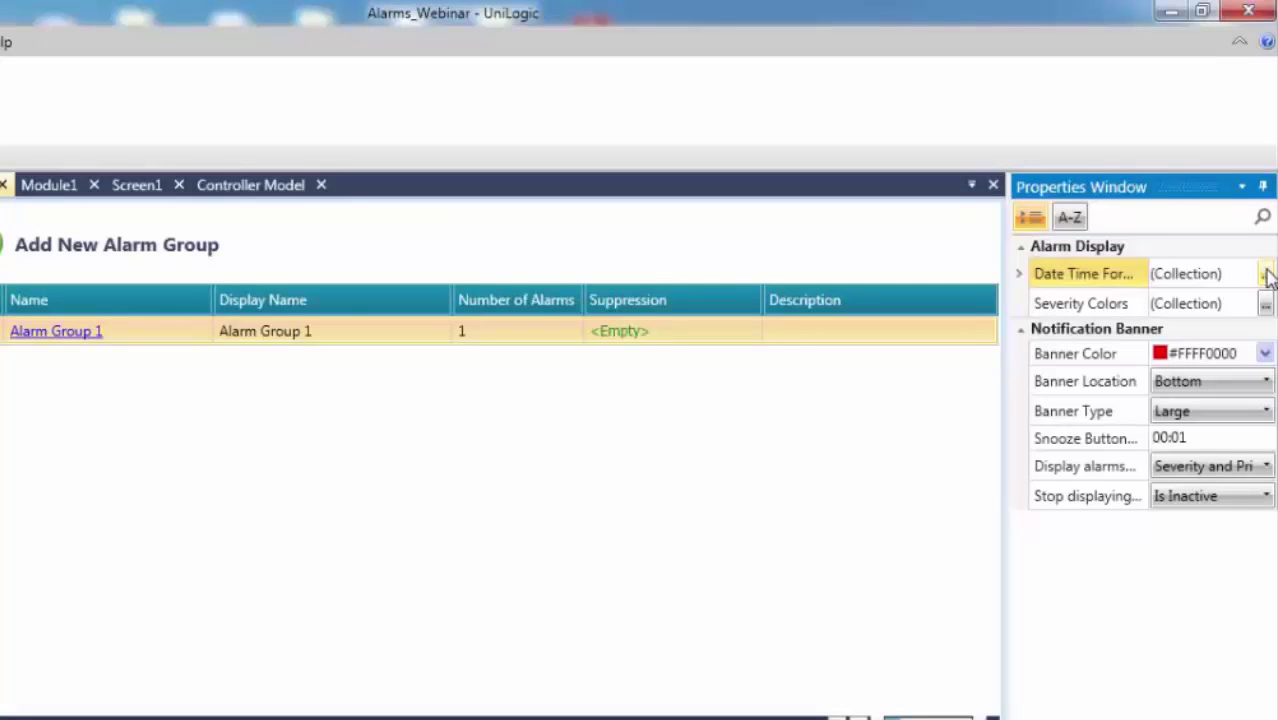
pyautogui.click(1266, 306)
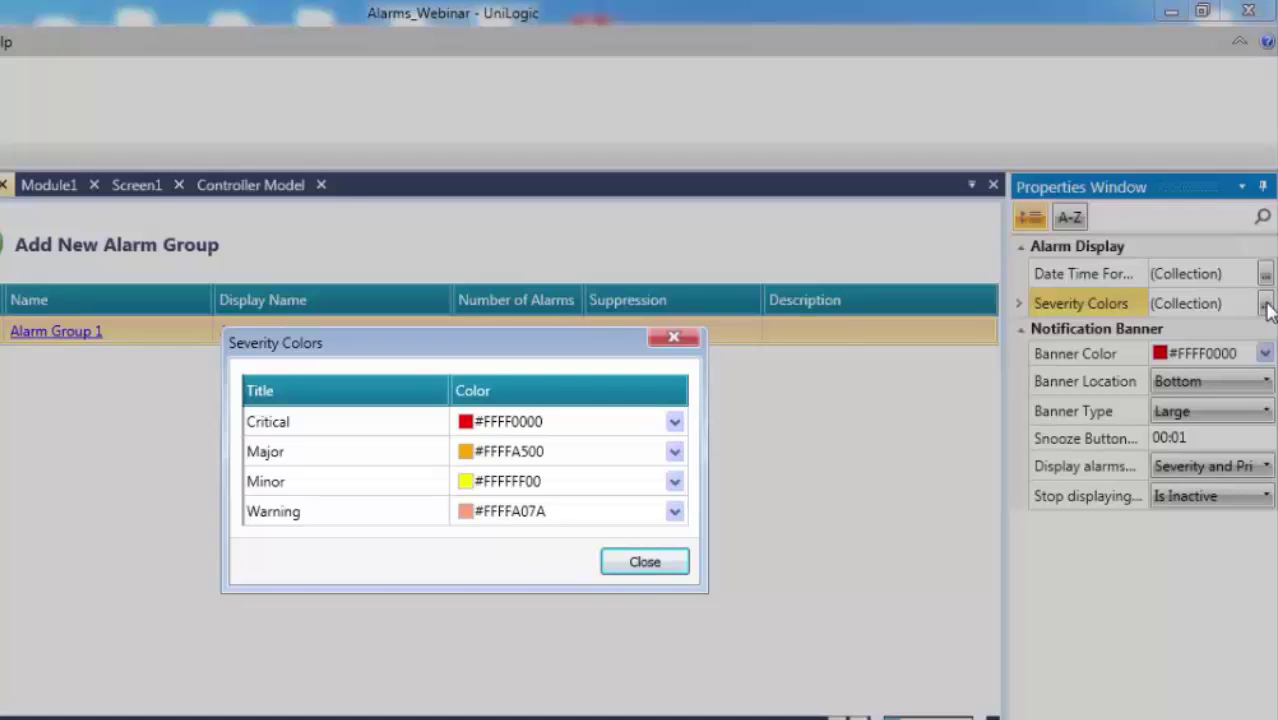
pyautogui.press('Escape')
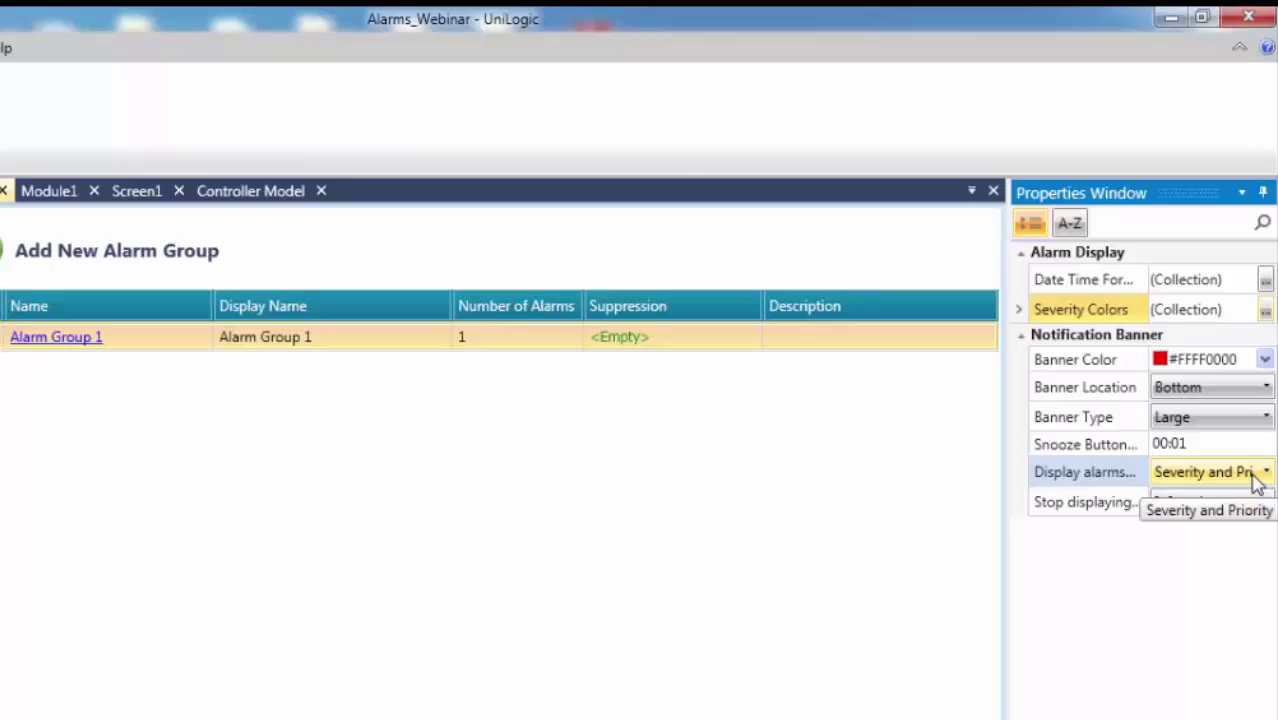
pyautogui.click(1258, 480)
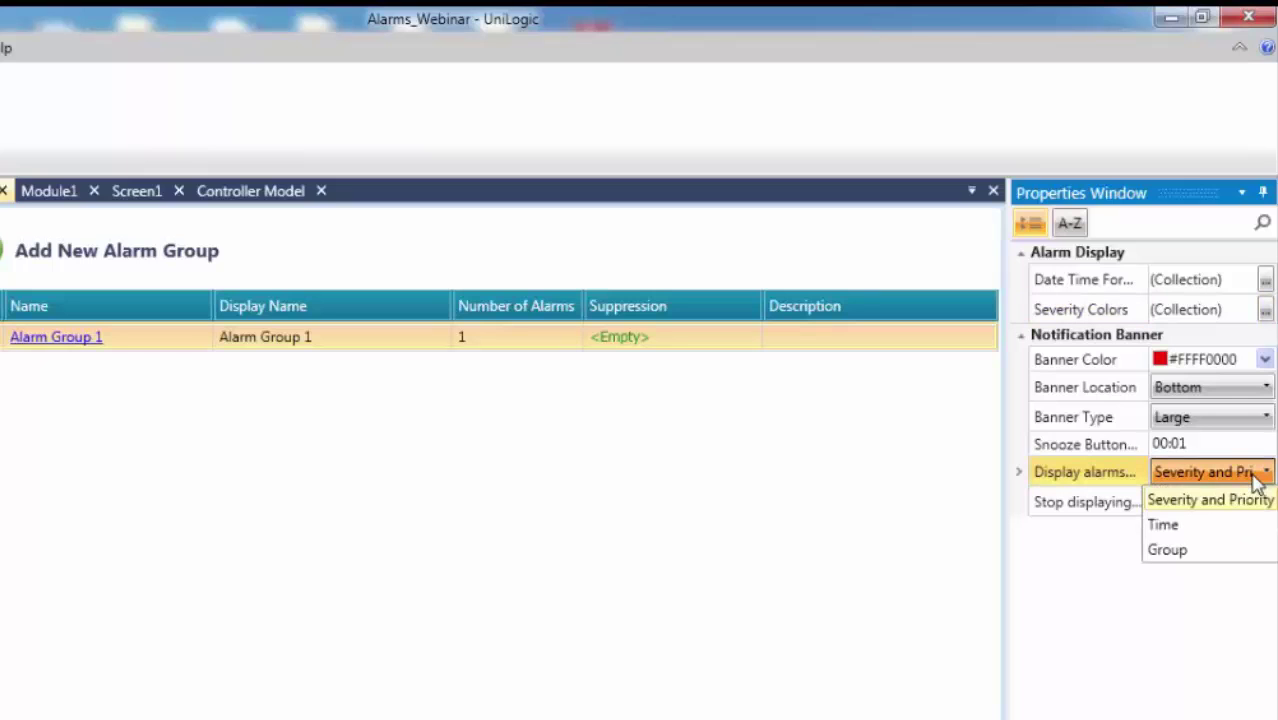
pyautogui.click(1258, 482)
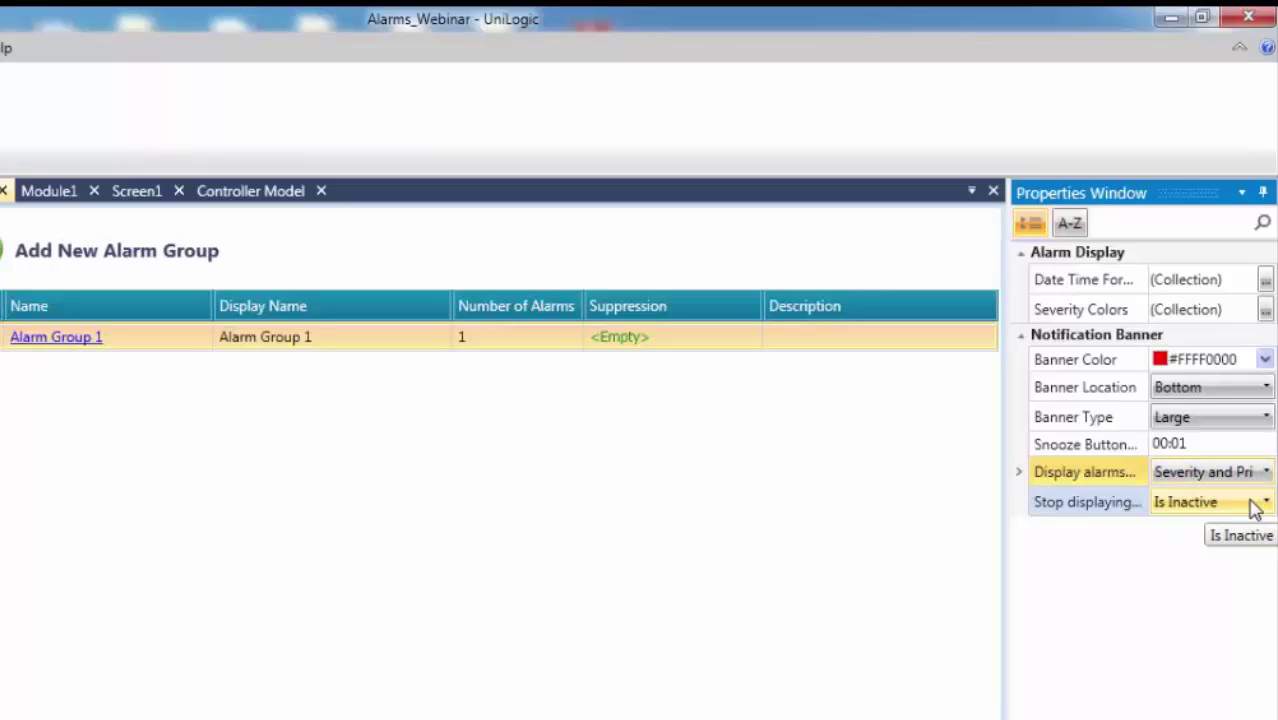
pyautogui.click(1256, 506)
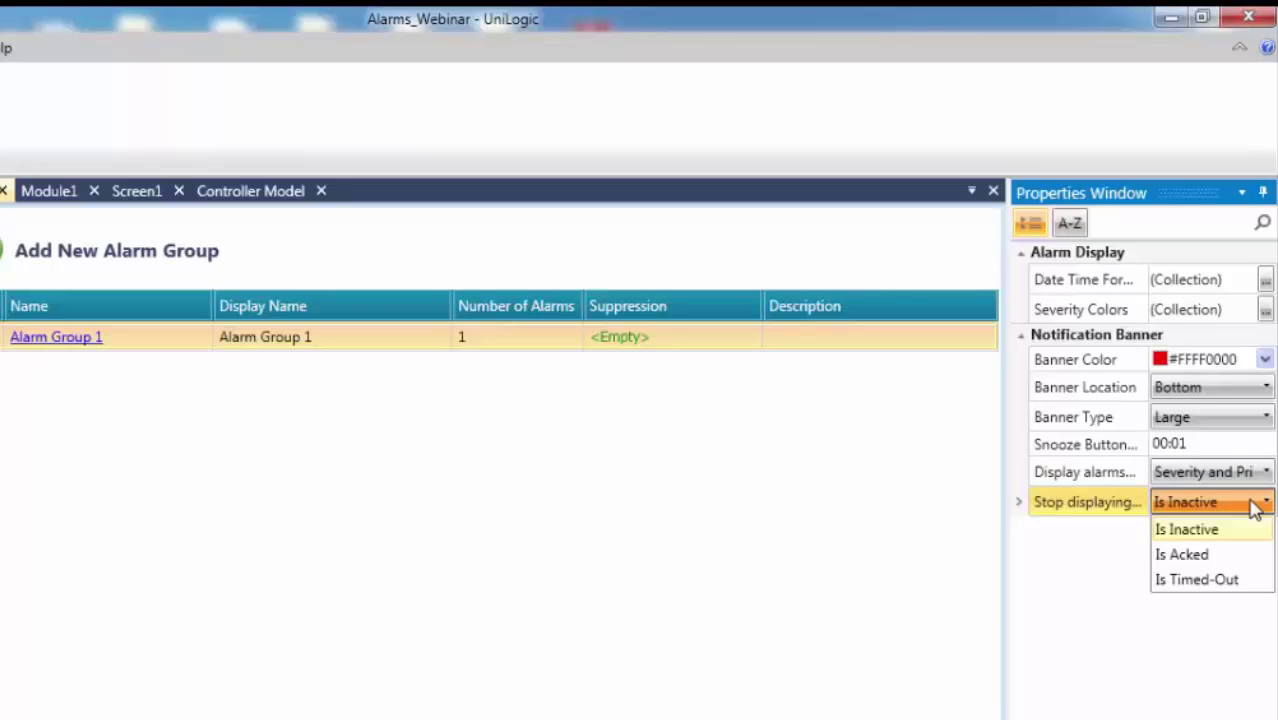
pyautogui.click(1256, 504)
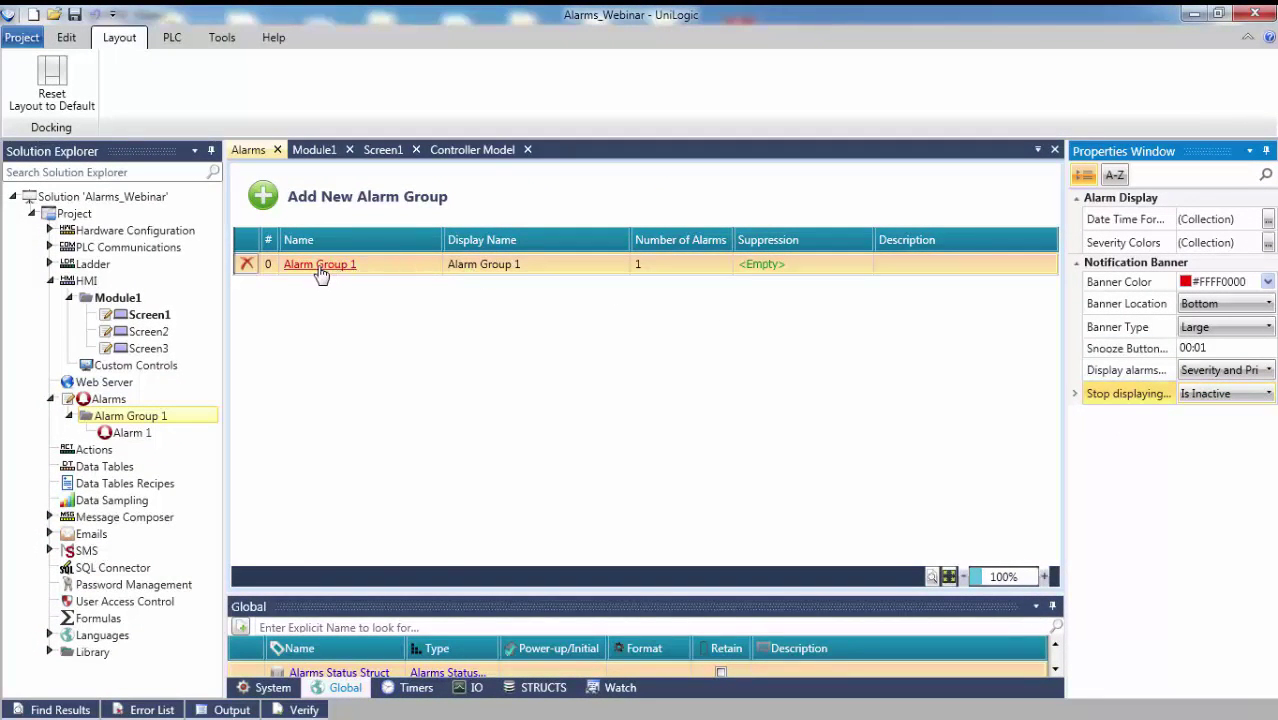
# Open Alarm Group 1 from the alarm group table to view Alarm 1
pyautogui.click(318, 266)
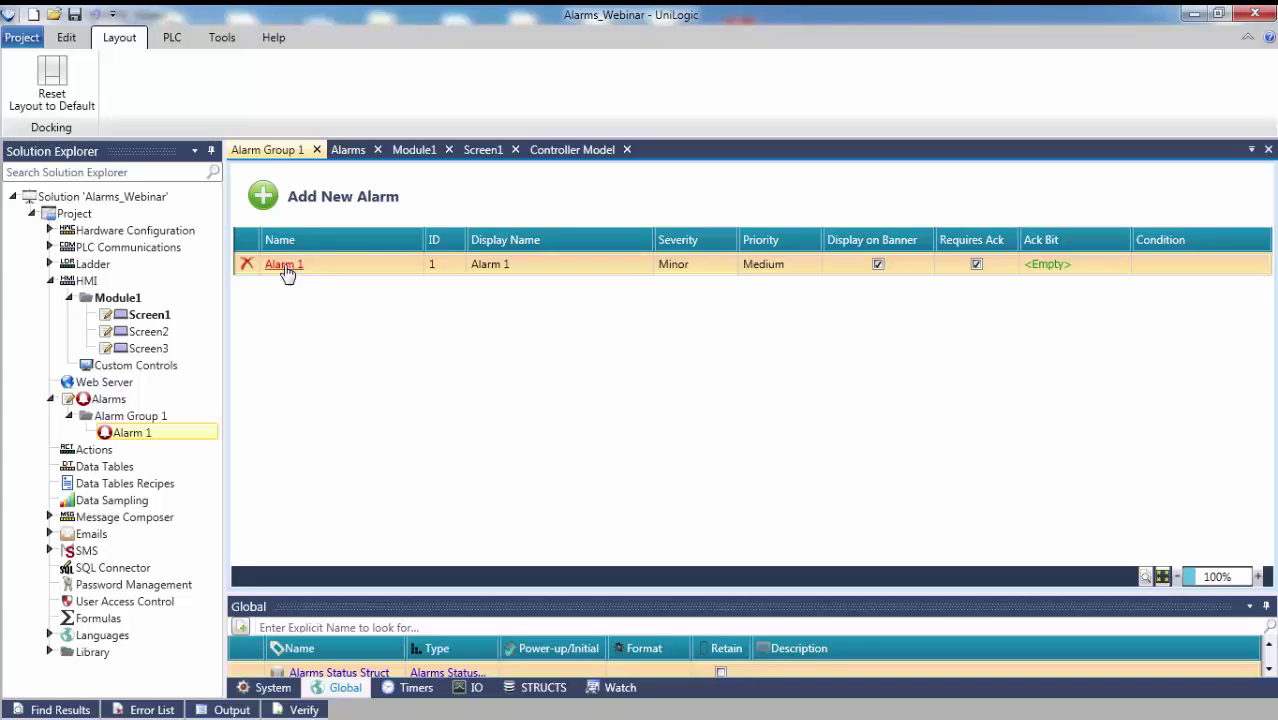
# Set Alarm 1's digital condition to trigger when the Door Open tag is ON
pyautogui.click(284, 266)
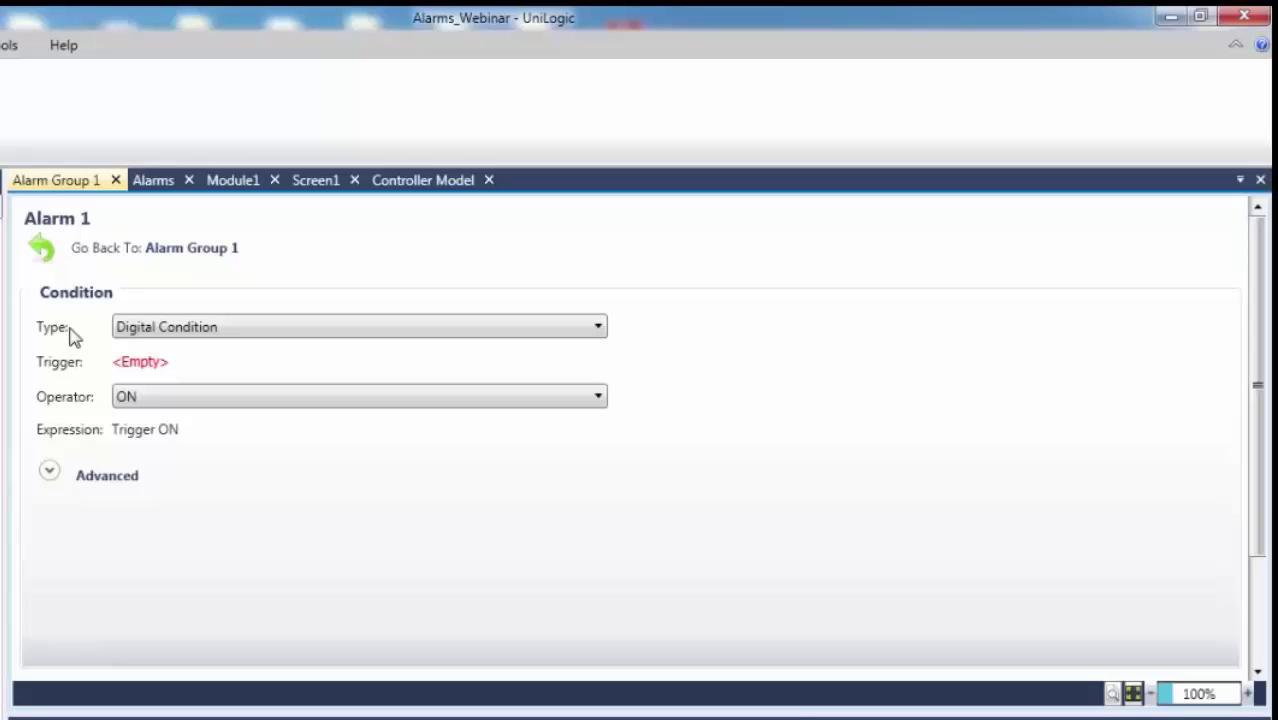
pyautogui.click(136, 358)
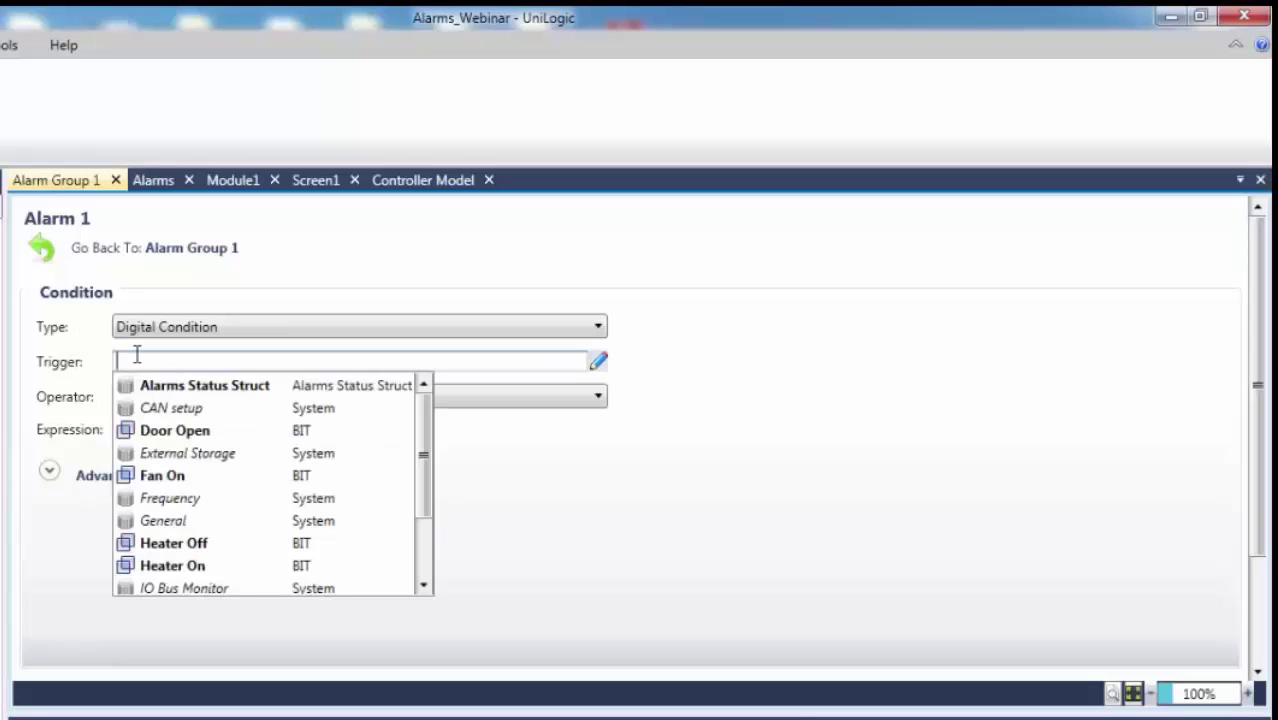
pyautogui.click(175, 430)
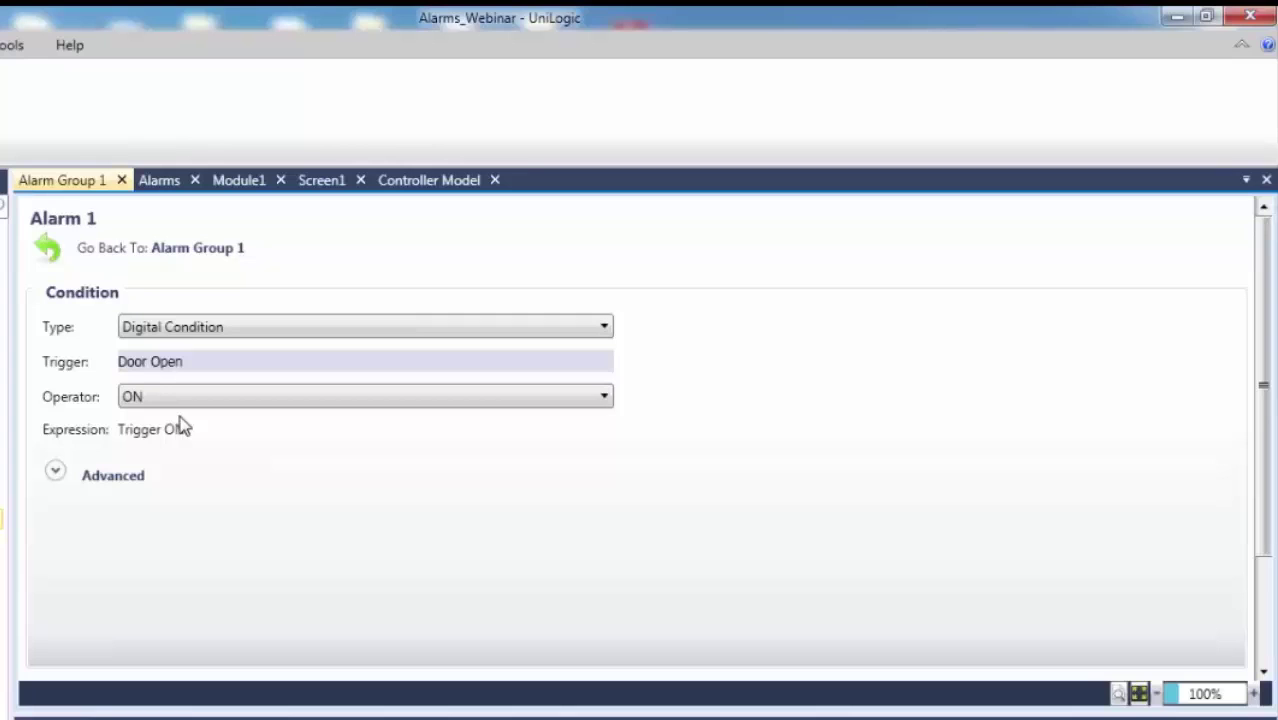
# Give Alarm 1 an on delay of 00:00:05
pyautogui.click(56, 472)
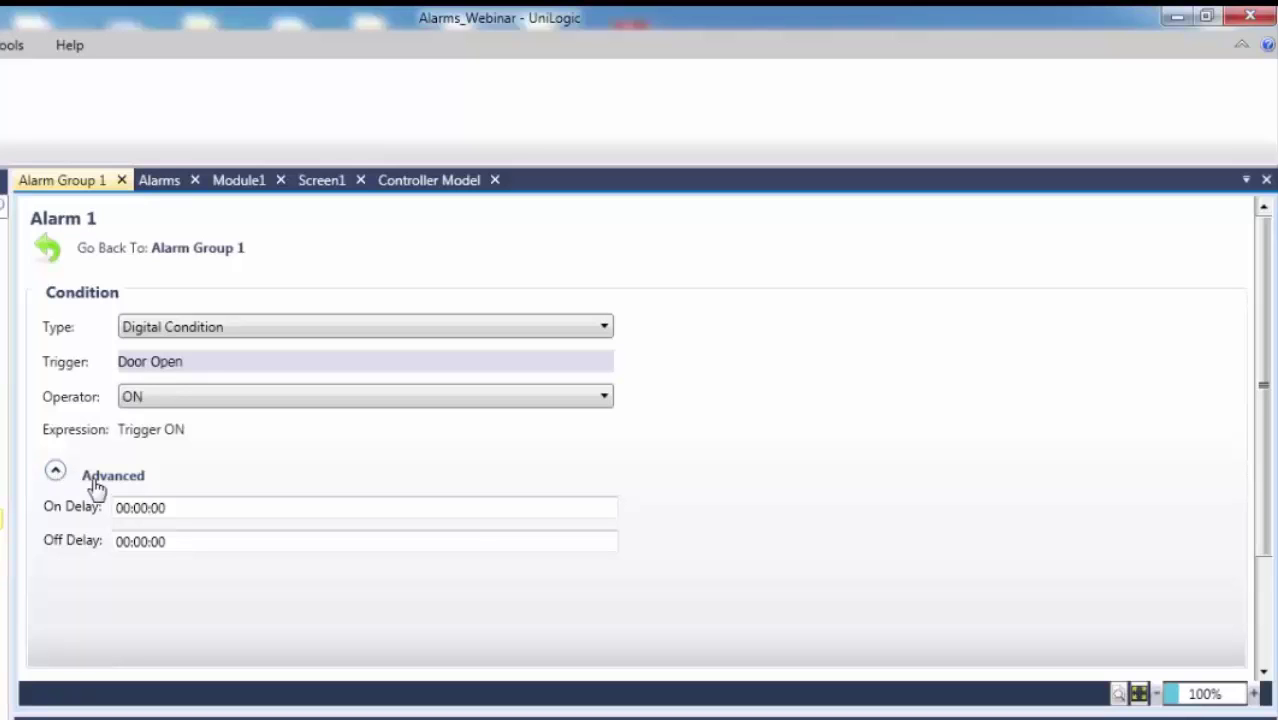
pyautogui.click(160, 507)
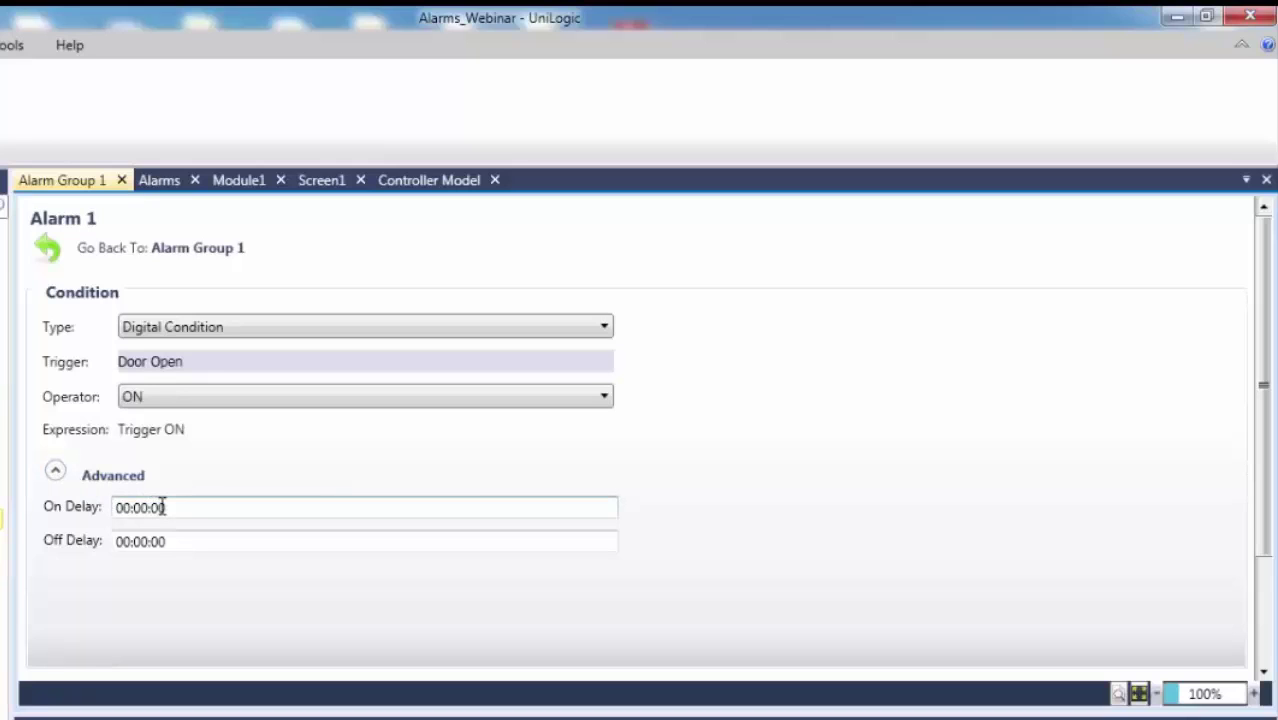
pyautogui.write('5')
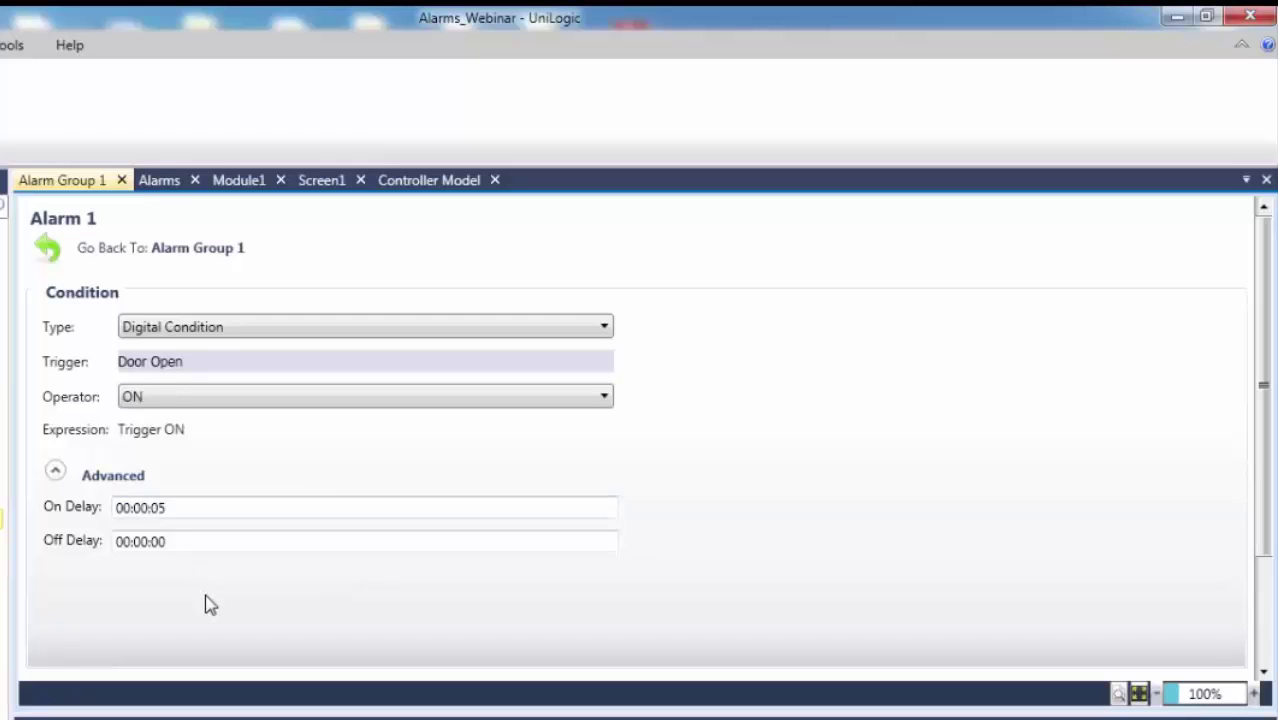
# Enter 'Door Open' as Alarm 1's description and 'Close Door' as its countermeasure
pyautogui.scroll(-3, 210, 604)
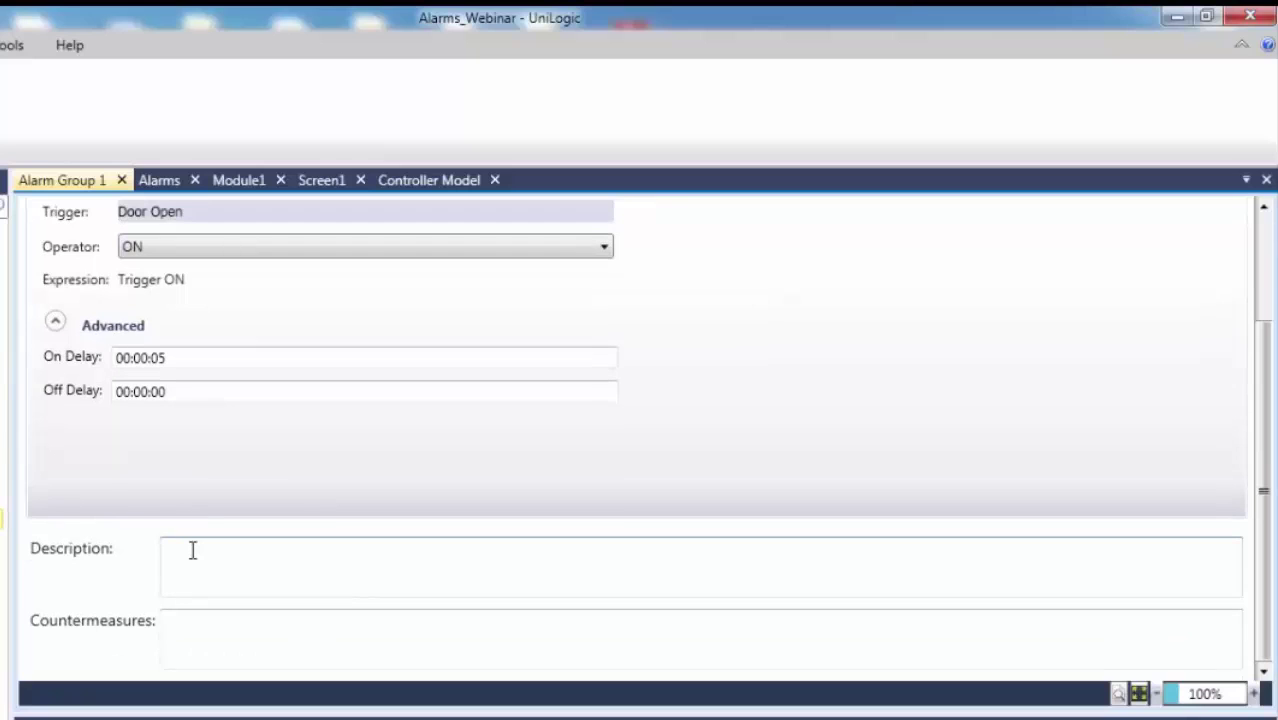
pyautogui.click(193, 550)
pyautogui.write('Door Open')
pyautogui.press('Tab')
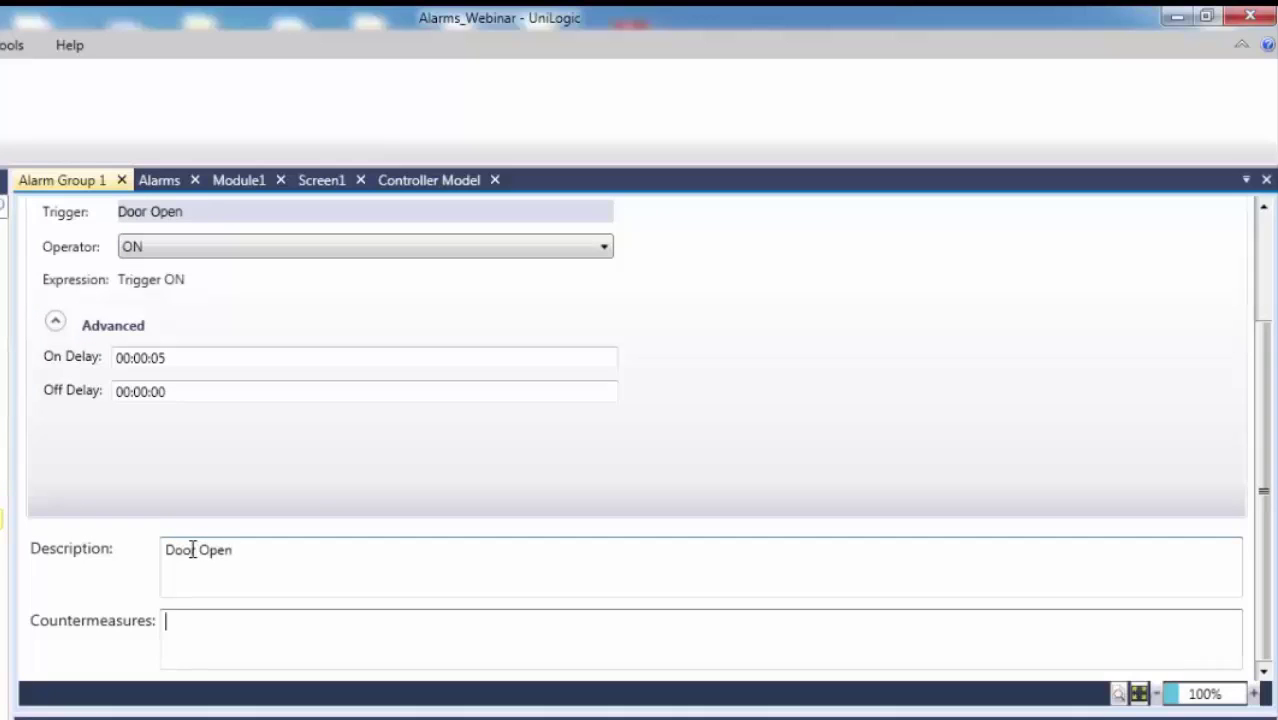
pyautogui.write('Close Door')
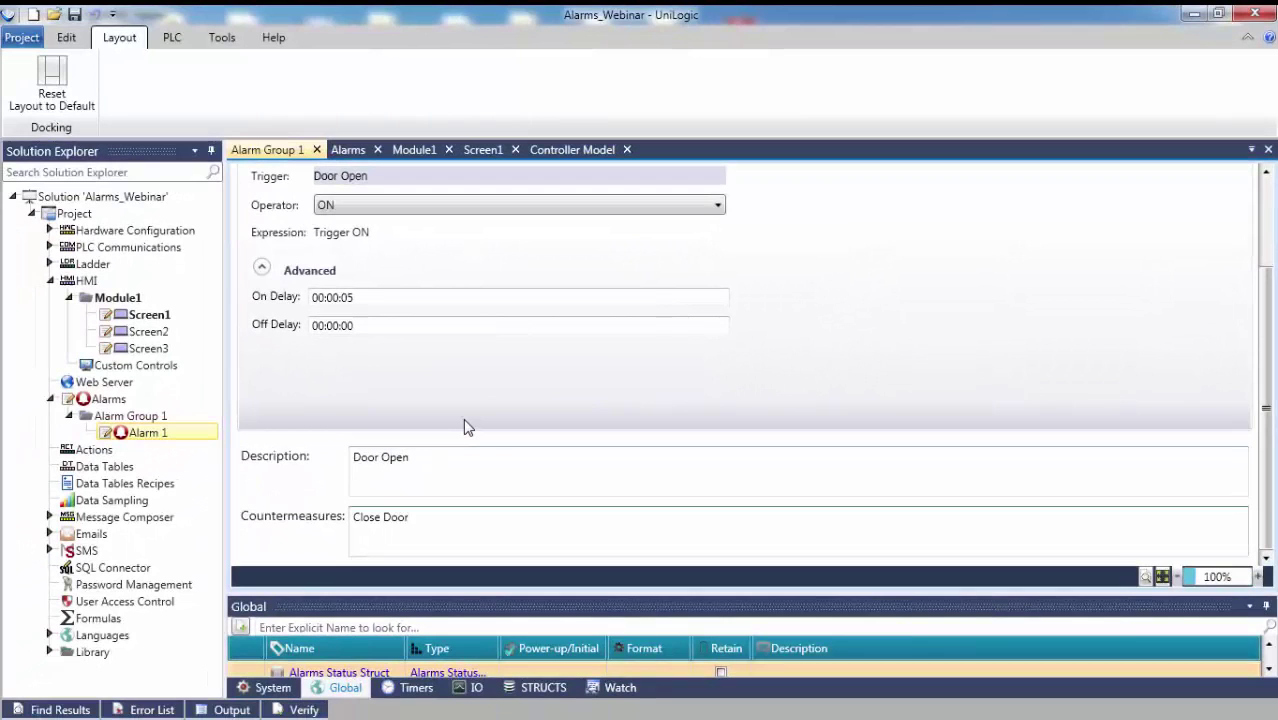
# Return to Alarm Group 1's alarm table and add a second alarm, Alarm 2
pyautogui.doubleClick(138, 418)
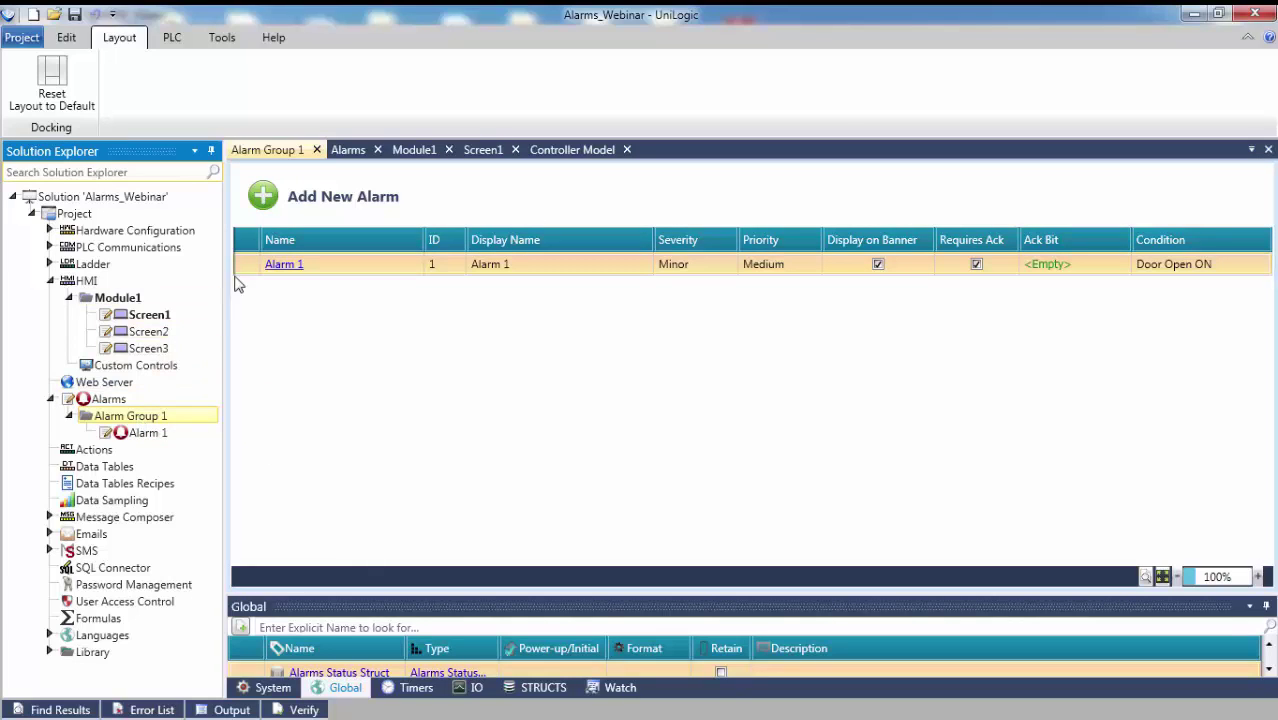
pyautogui.click(263, 200)
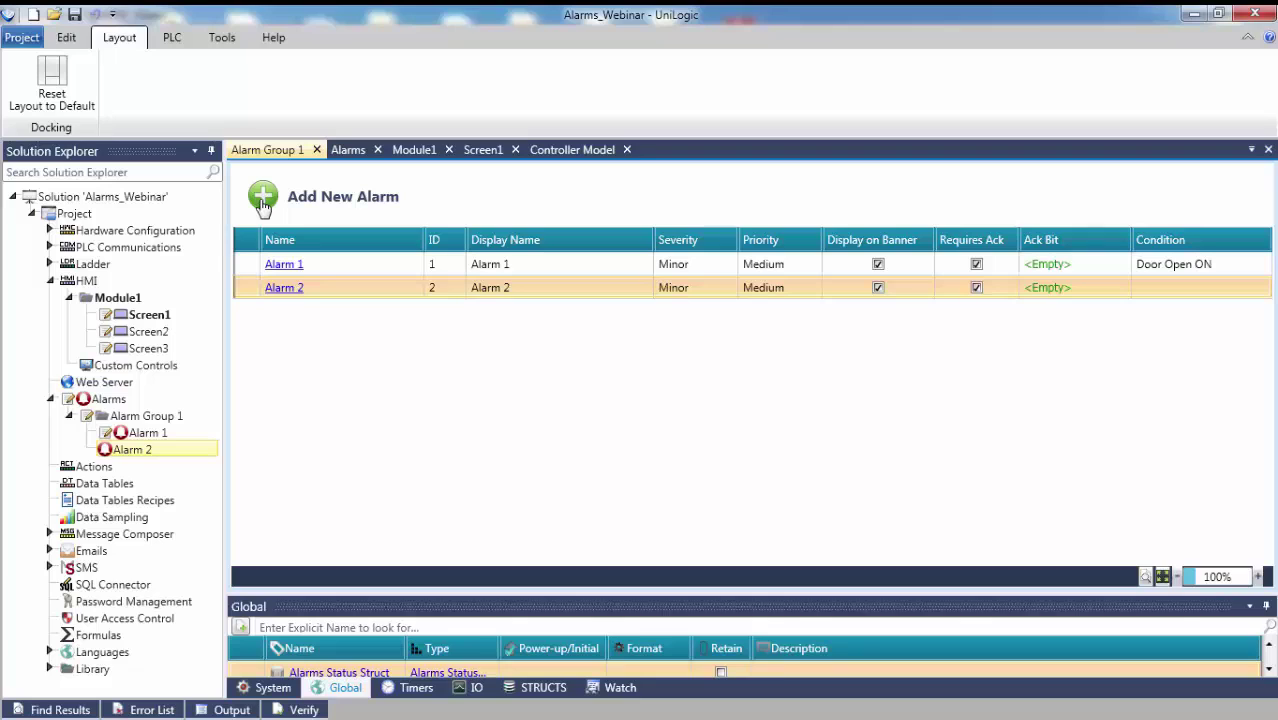
# Give Alarm 2 an analog condition using the greater-than (>) operator
pyautogui.click(284, 289)
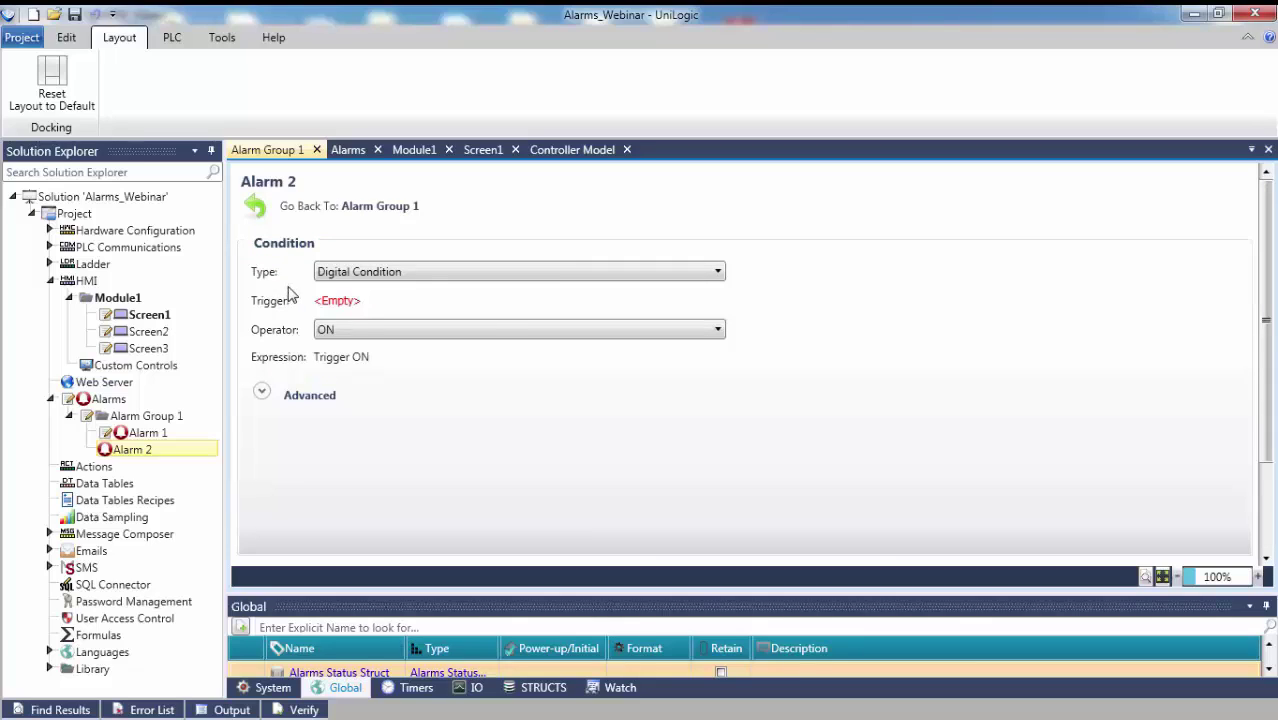
pyautogui.click(335, 275)
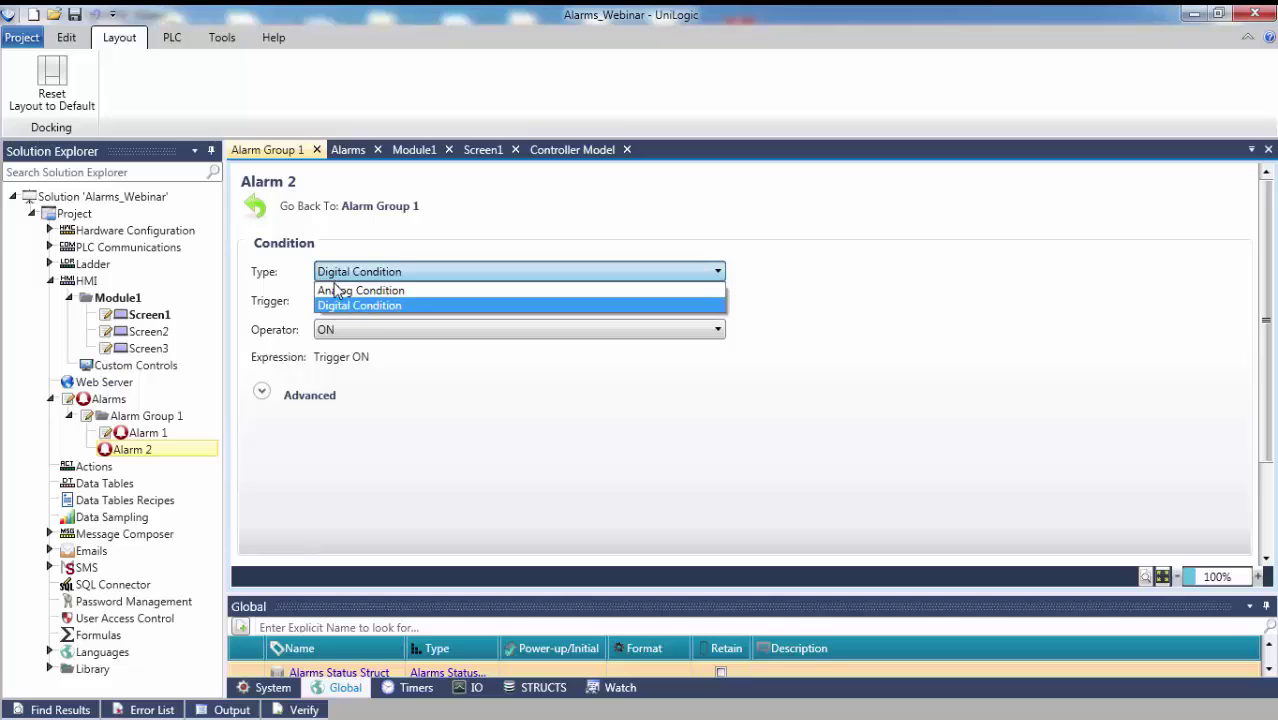
pyautogui.click(337, 292)
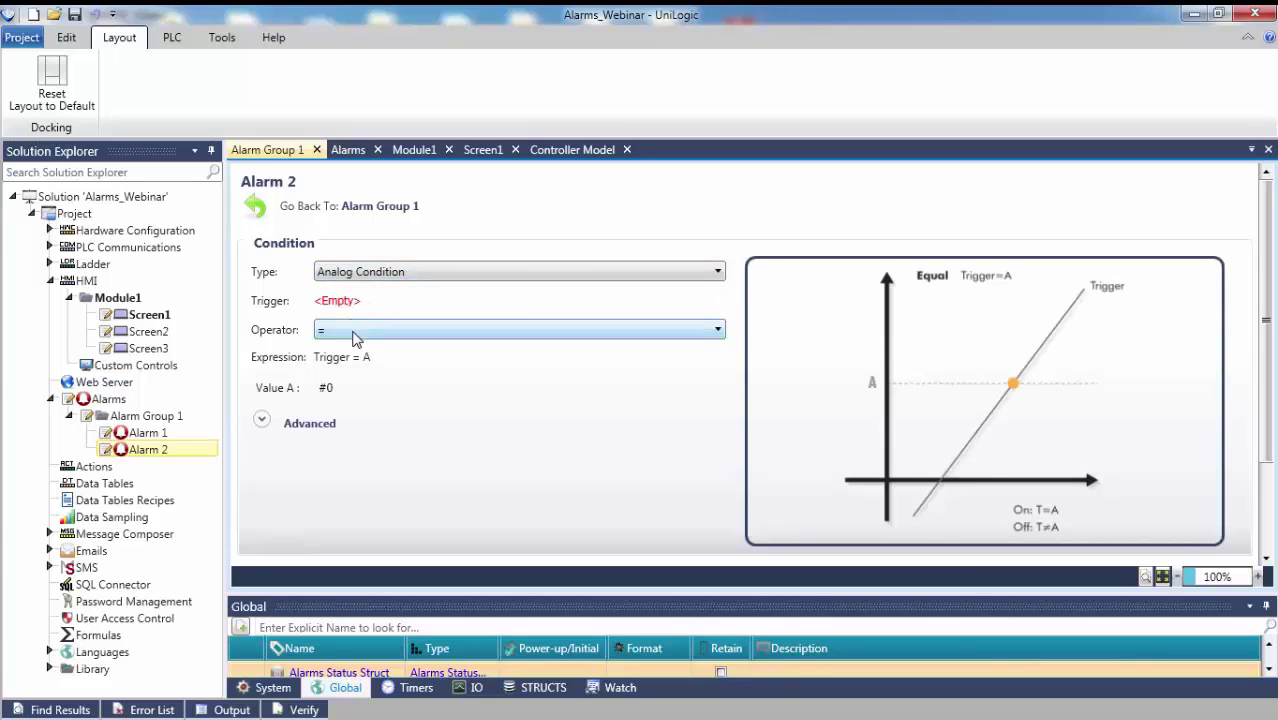
pyautogui.click(355, 335)
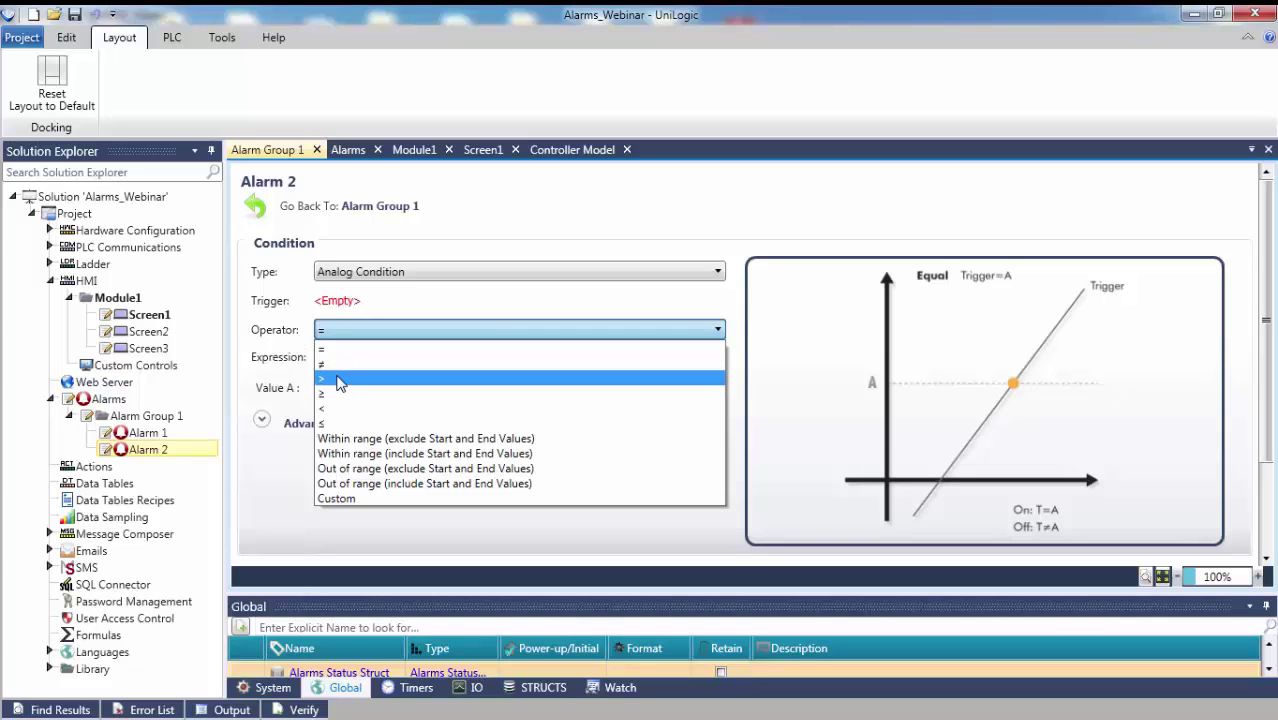
pyautogui.click(338, 380)
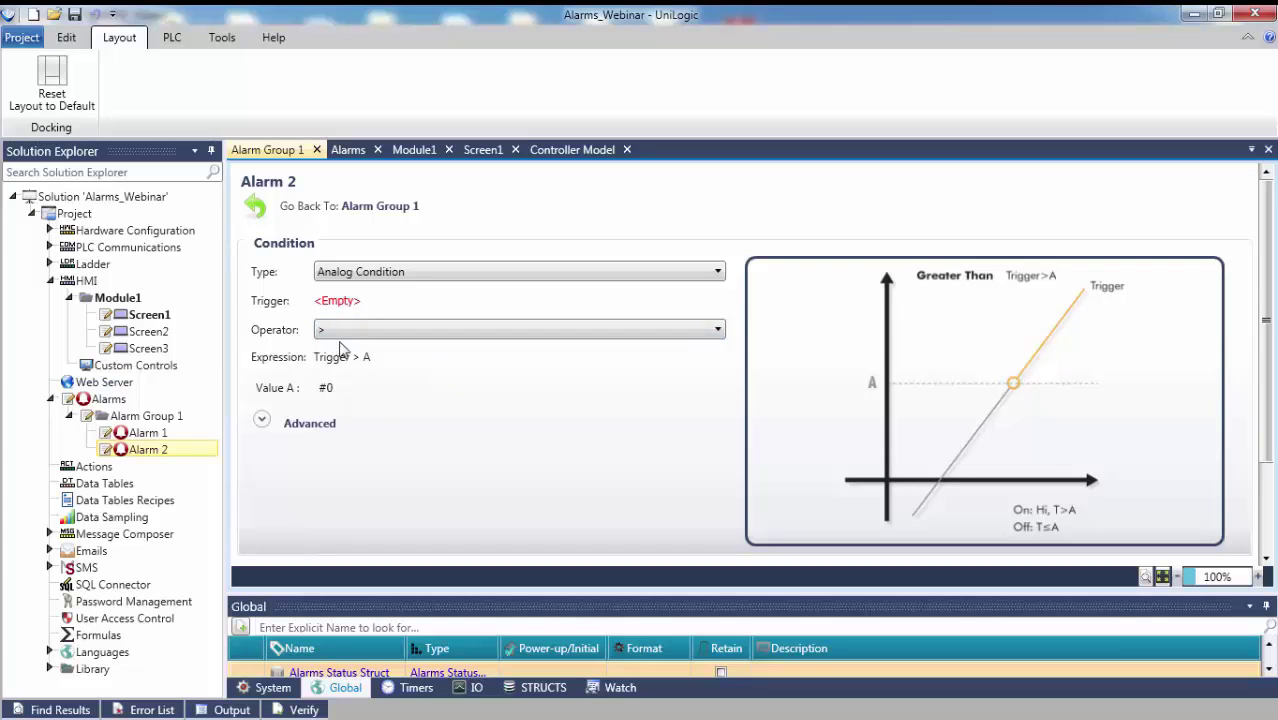
# Set Alarm 2's trigger to the Temperature tag with threshold Value A of 200
pyautogui.click(365, 300)
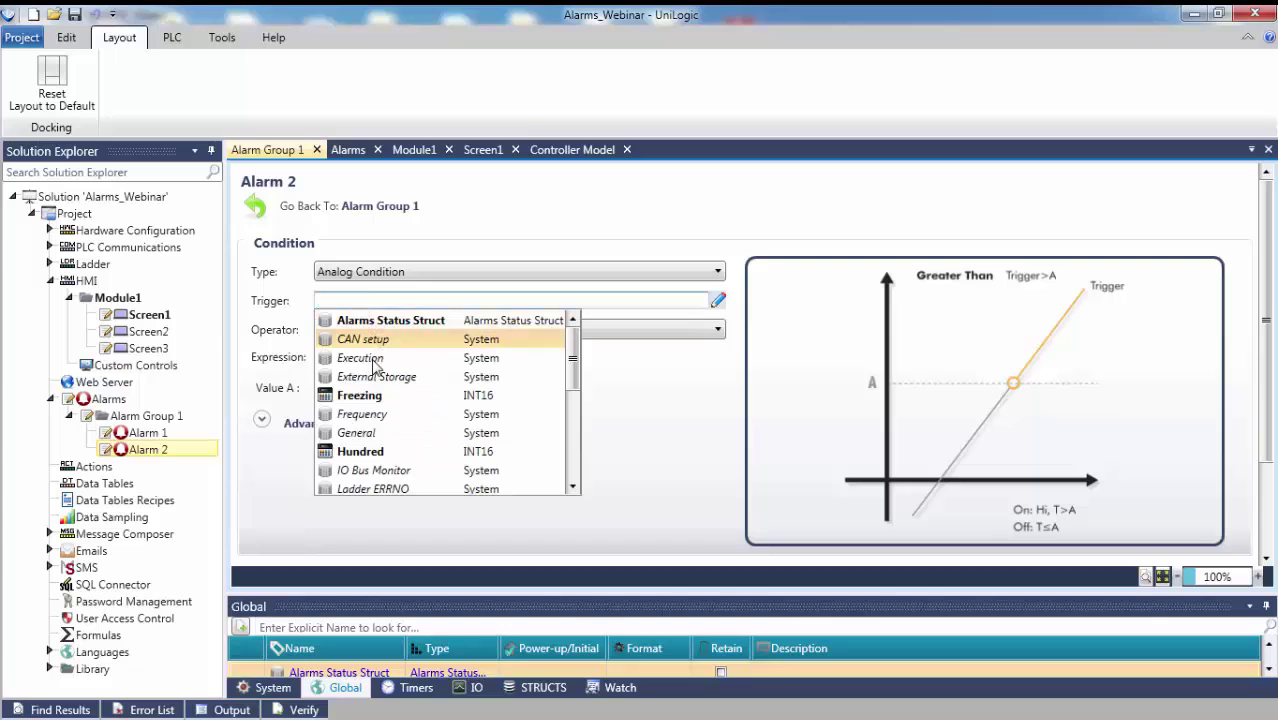
pyautogui.scroll(-5, 378, 385)
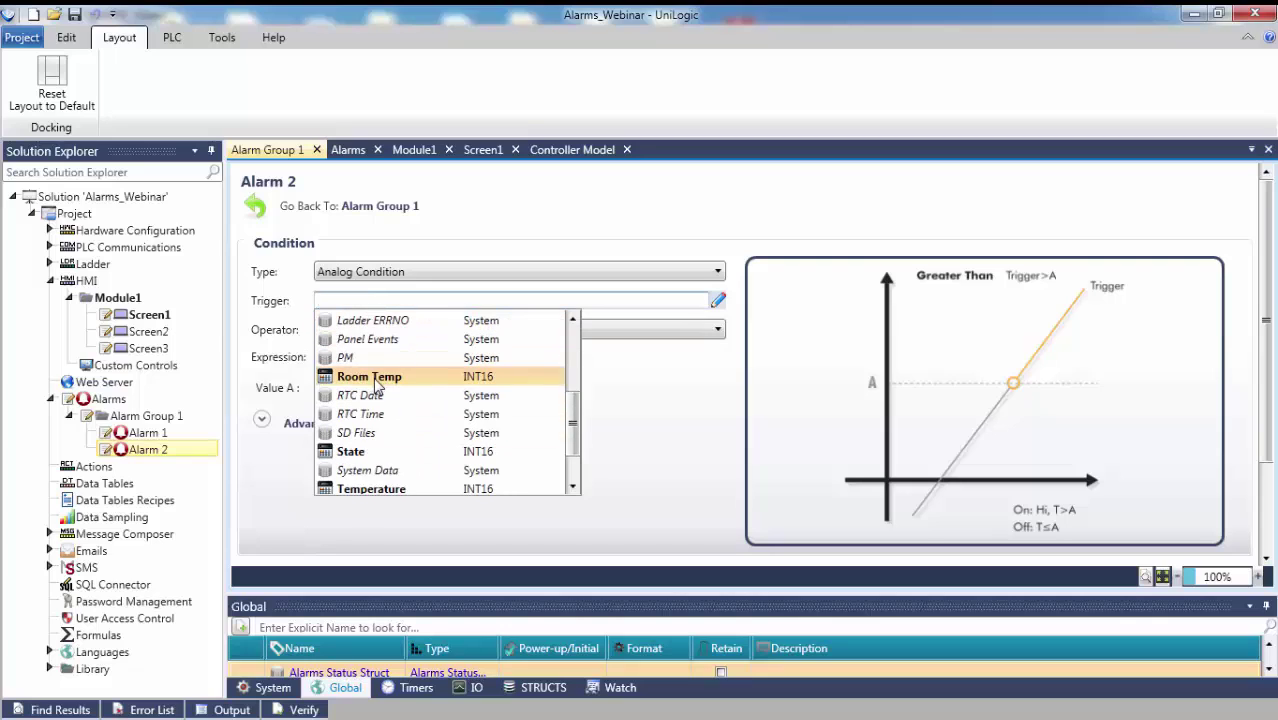
pyautogui.scroll(-1, 395, 490)
pyautogui.click(388, 472)
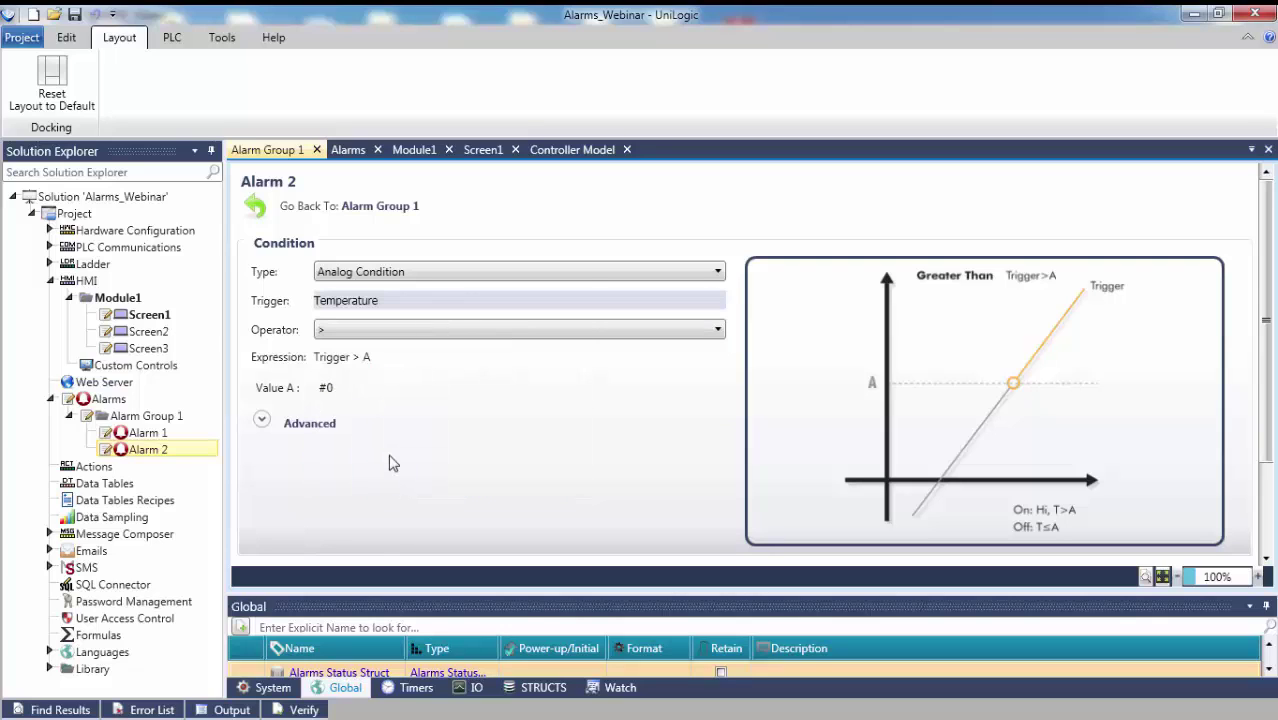
pyautogui.click(353, 387)
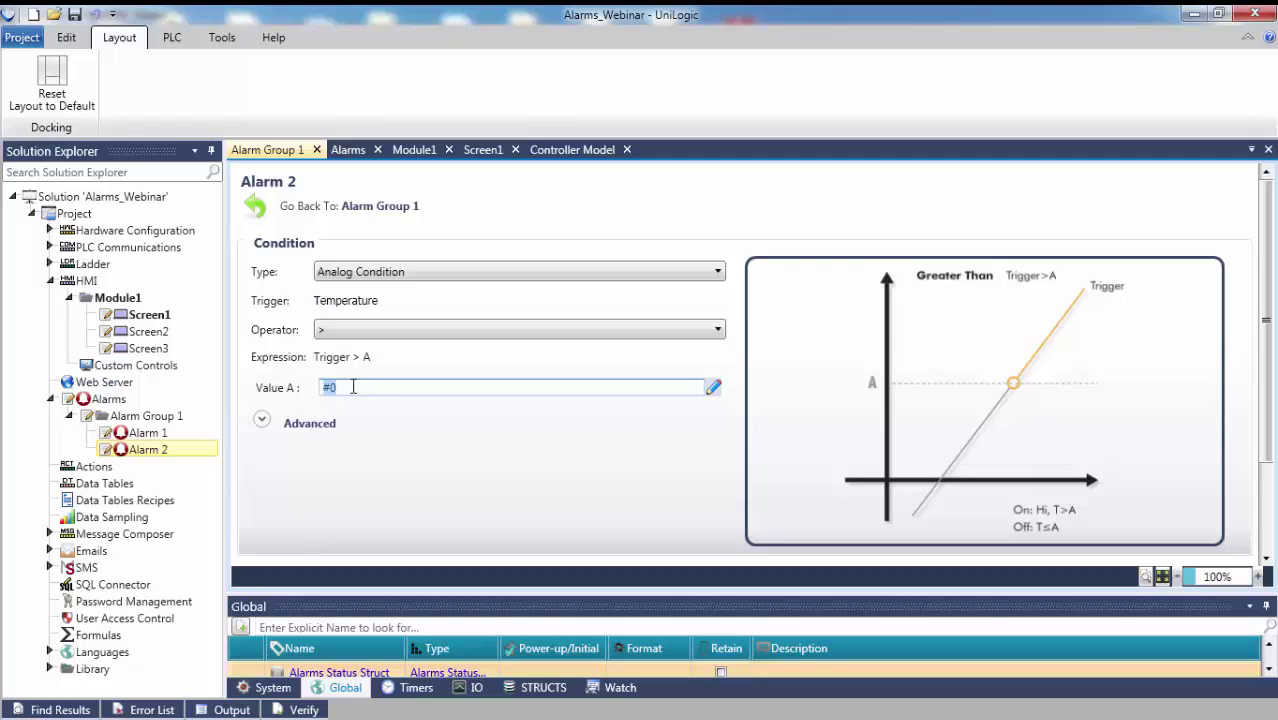
pyautogui.write('200')
pyautogui.press('Return')
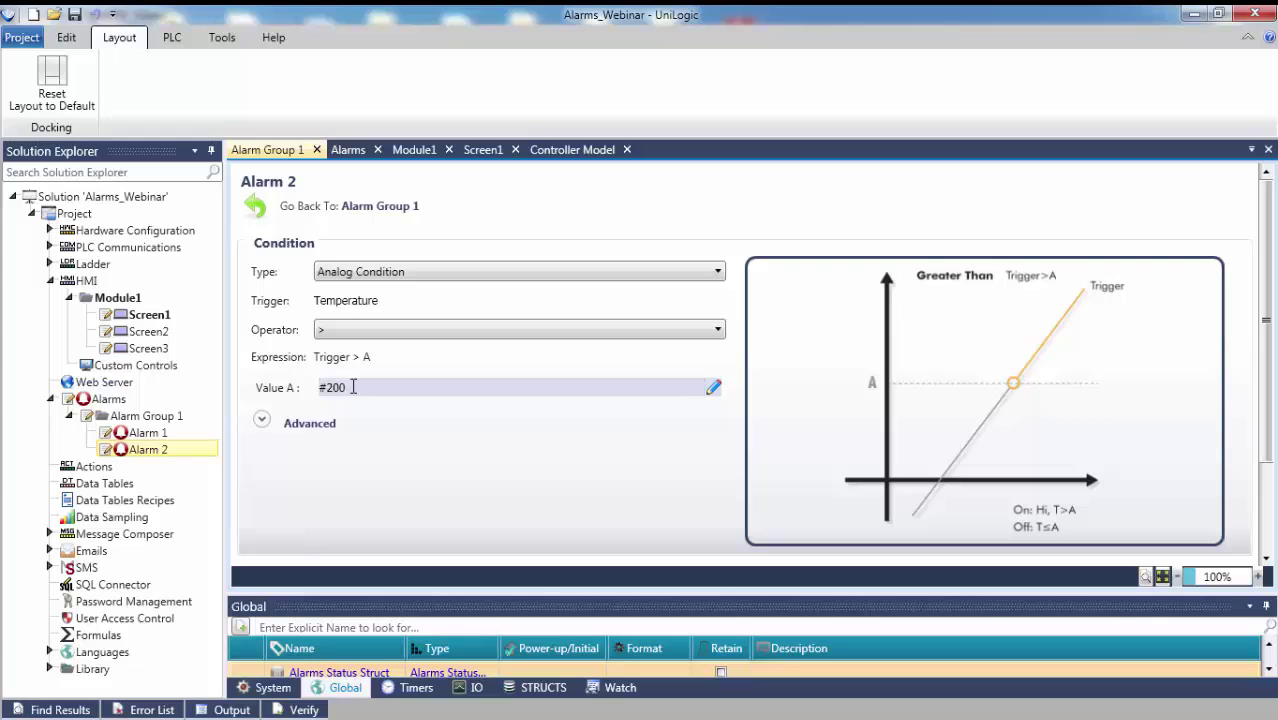
# Expand Alarm 2's advanced settings to review its delays and deadband
pyautogui.click(262, 421)
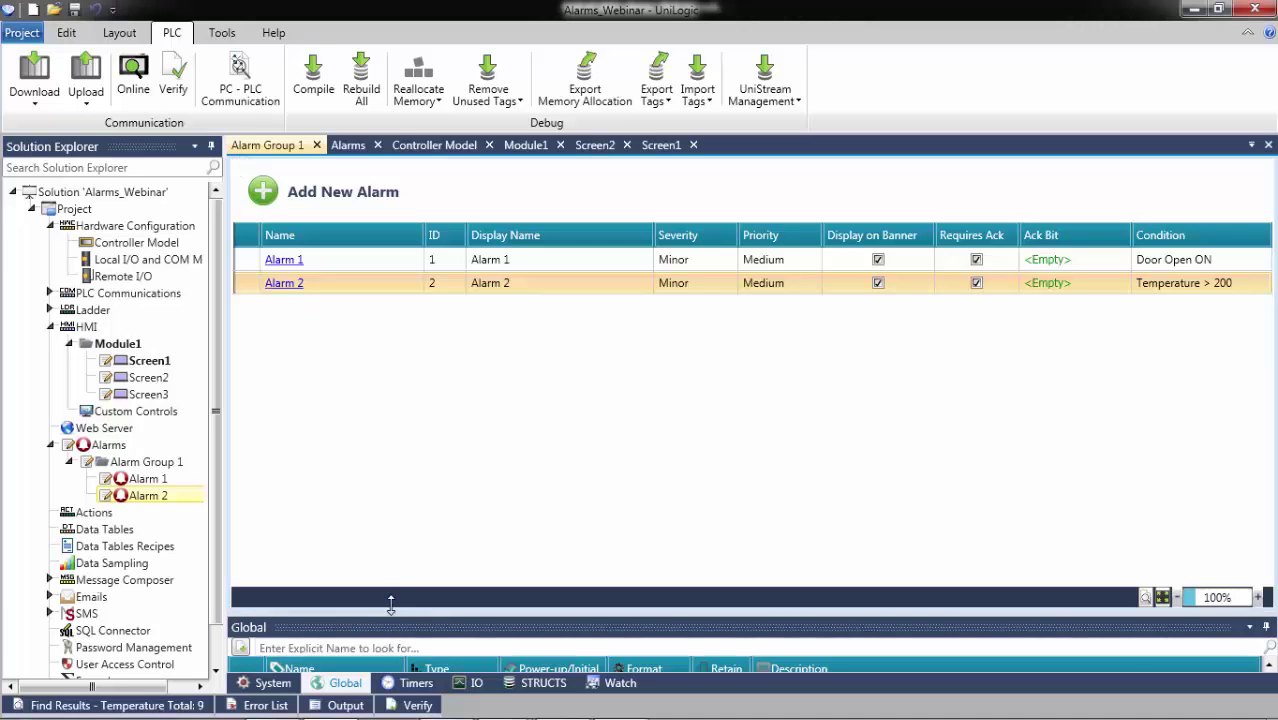
# Enlarge the Global tags panel and inspect the members of Alarms Status Struct
pyautogui.moveTo(390, 604); pyautogui.dragTo(384, 467)
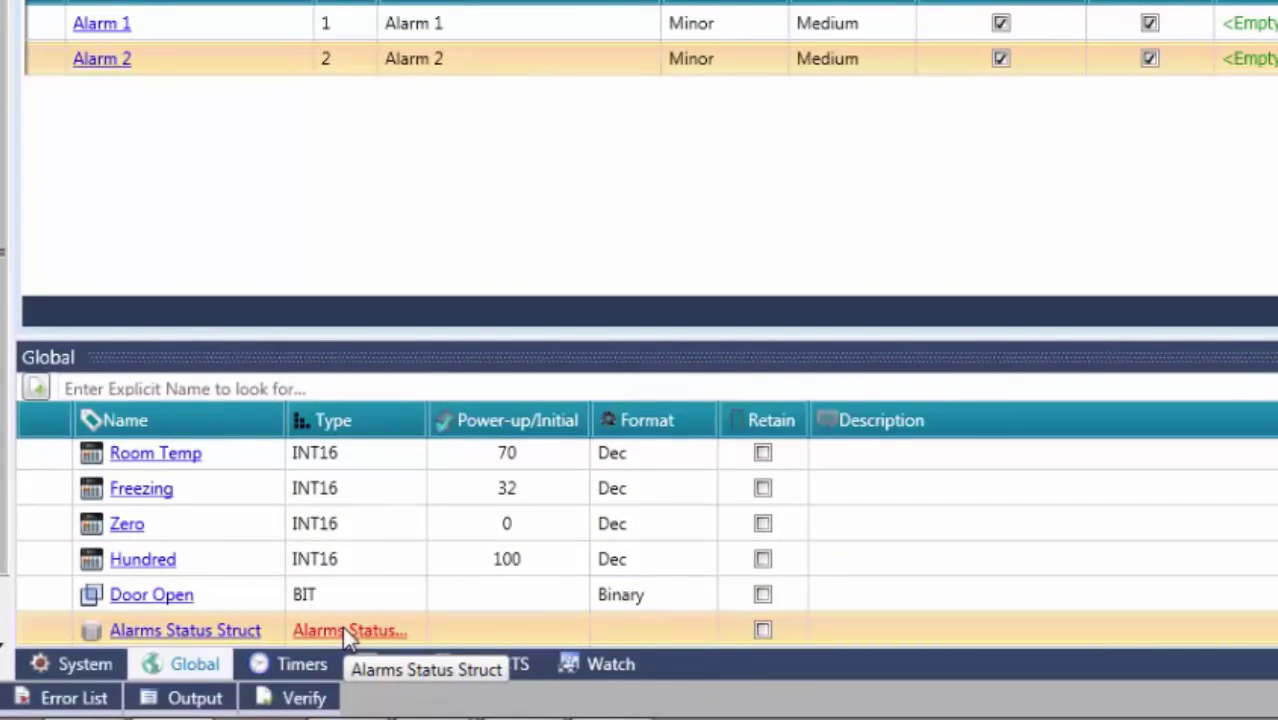
pyautogui.click(345, 632)
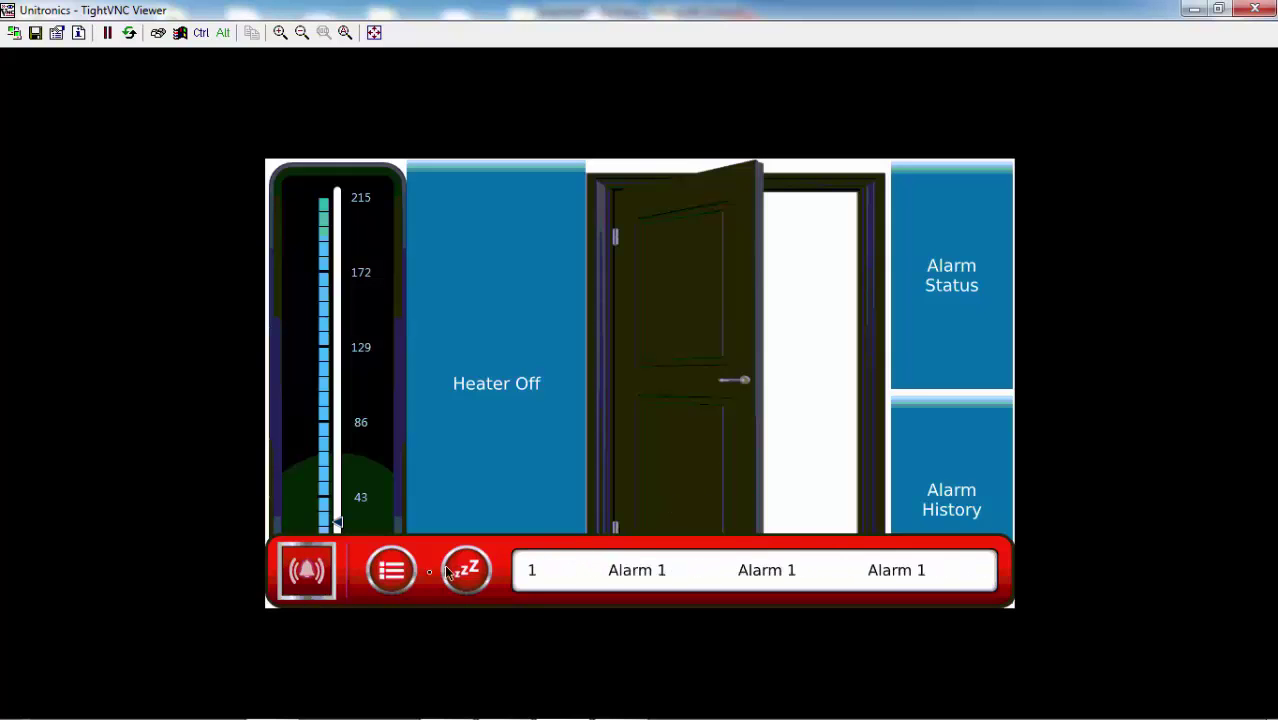
# Open the Alarm Summary from the red alarm bar, showing Alarm 1 ON with acknowledgement pending
pyautogui.click(392, 572)
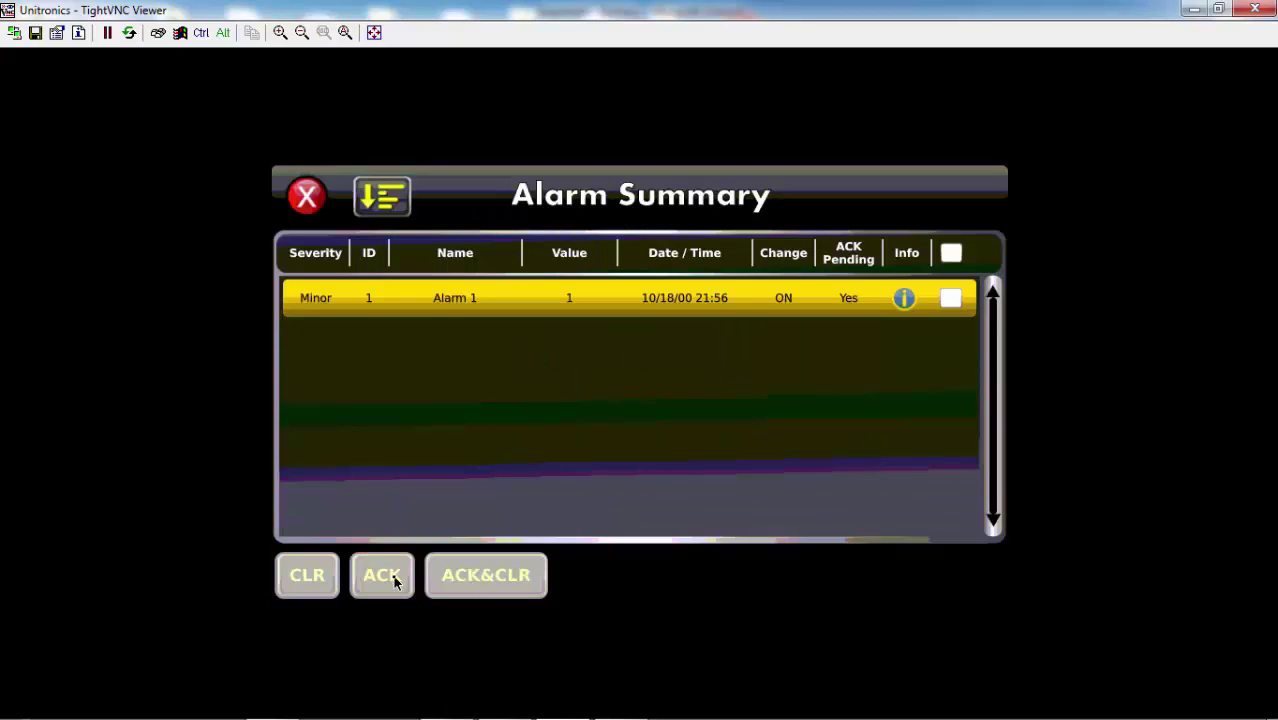
# Acknowledge and clear Alarm 1 from its details dialog in the Alarm Summary
pyautogui.click(905, 300)
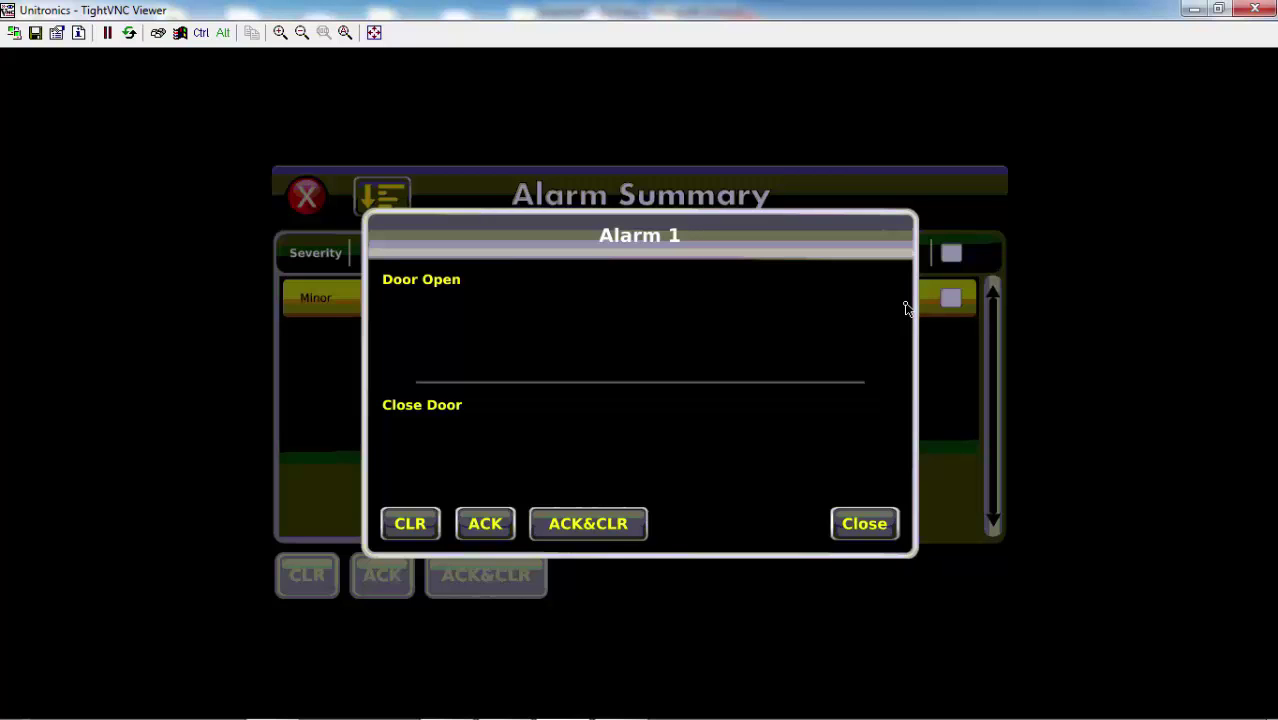
pyautogui.click(590, 524)
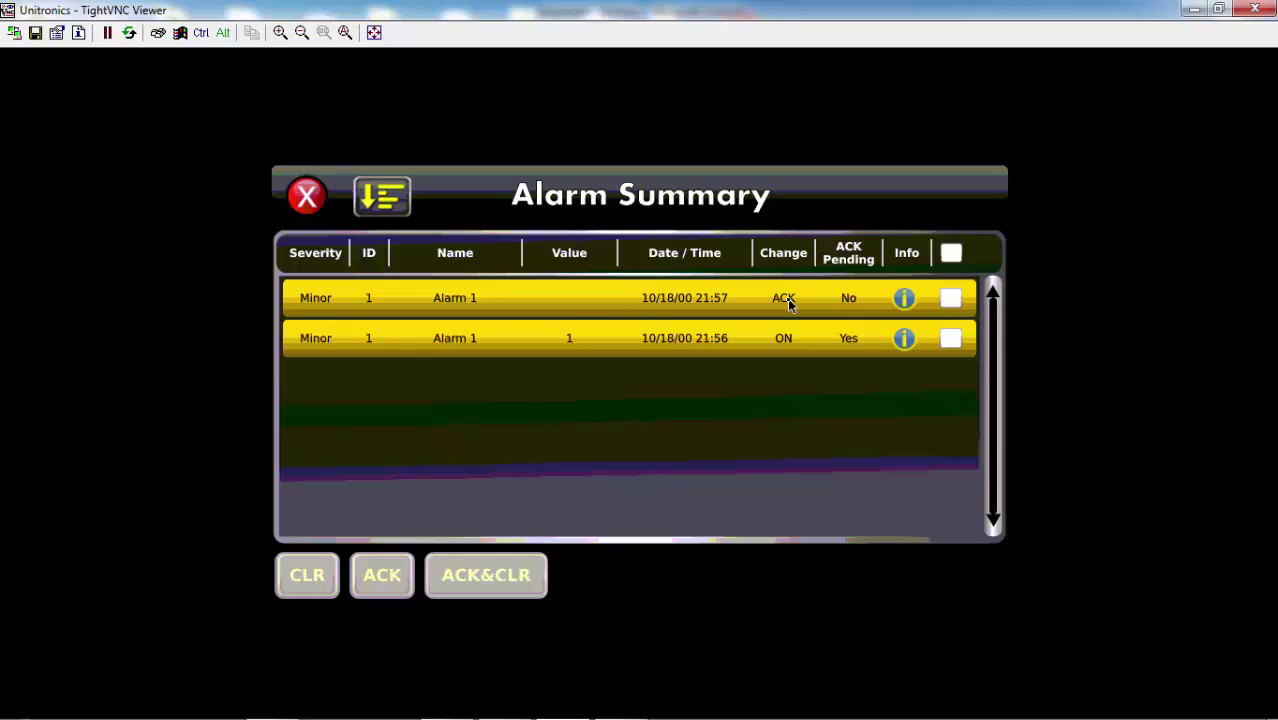
# Return to the main screen and close the door, removing the Alarm 1 banner
pyautogui.click(307, 198)
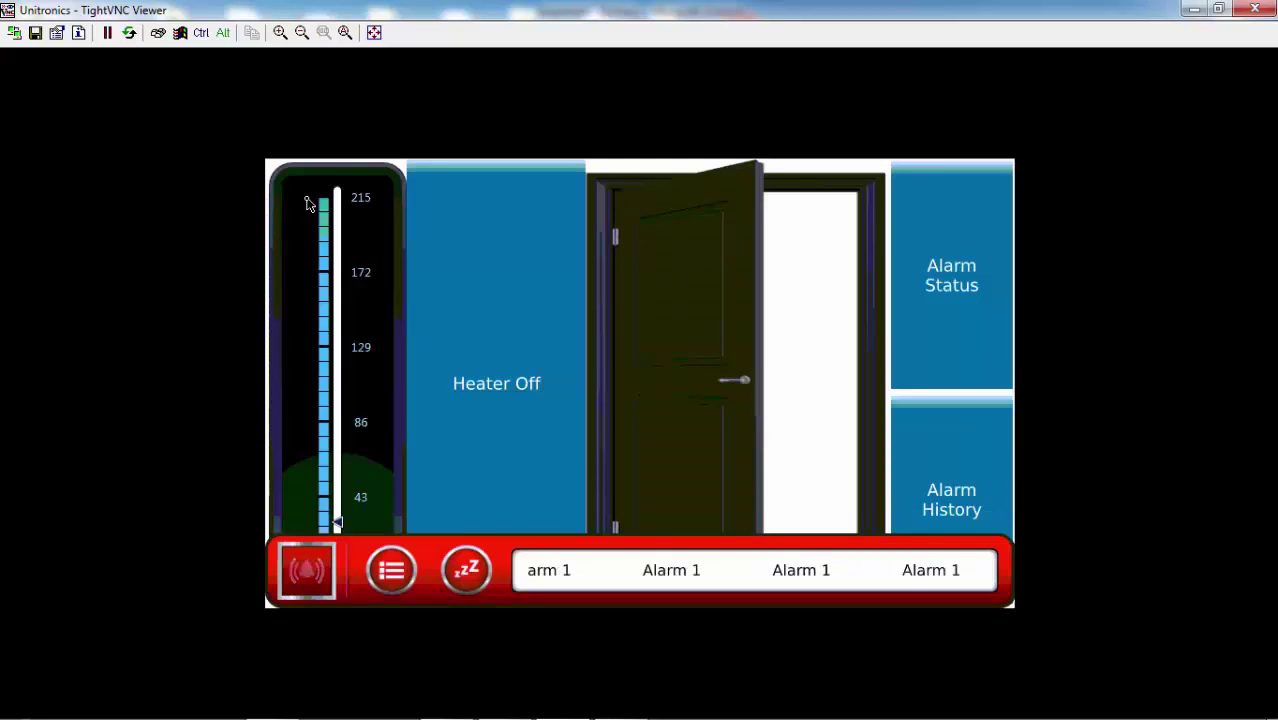
pyautogui.click(703, 370)
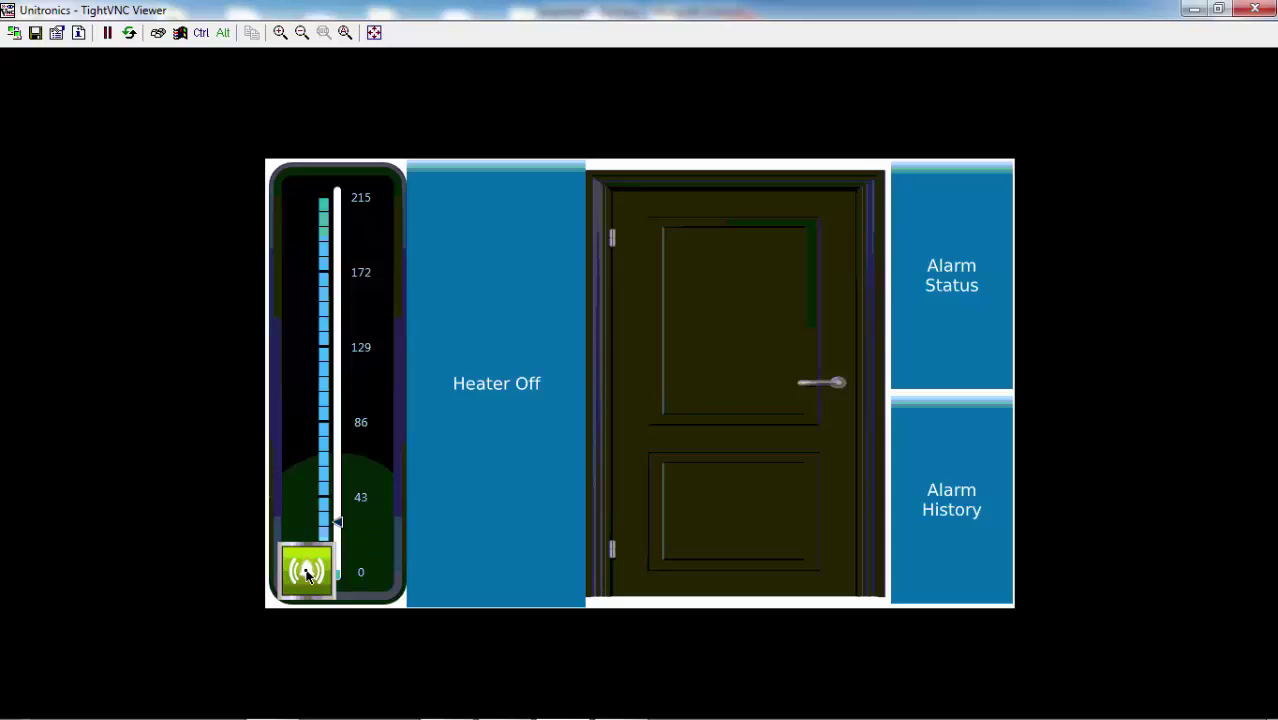
# Select all Alarm 1 entries in the Alarm Summary and acknowledge-and-clear them
pyautogui.click(308, 572)
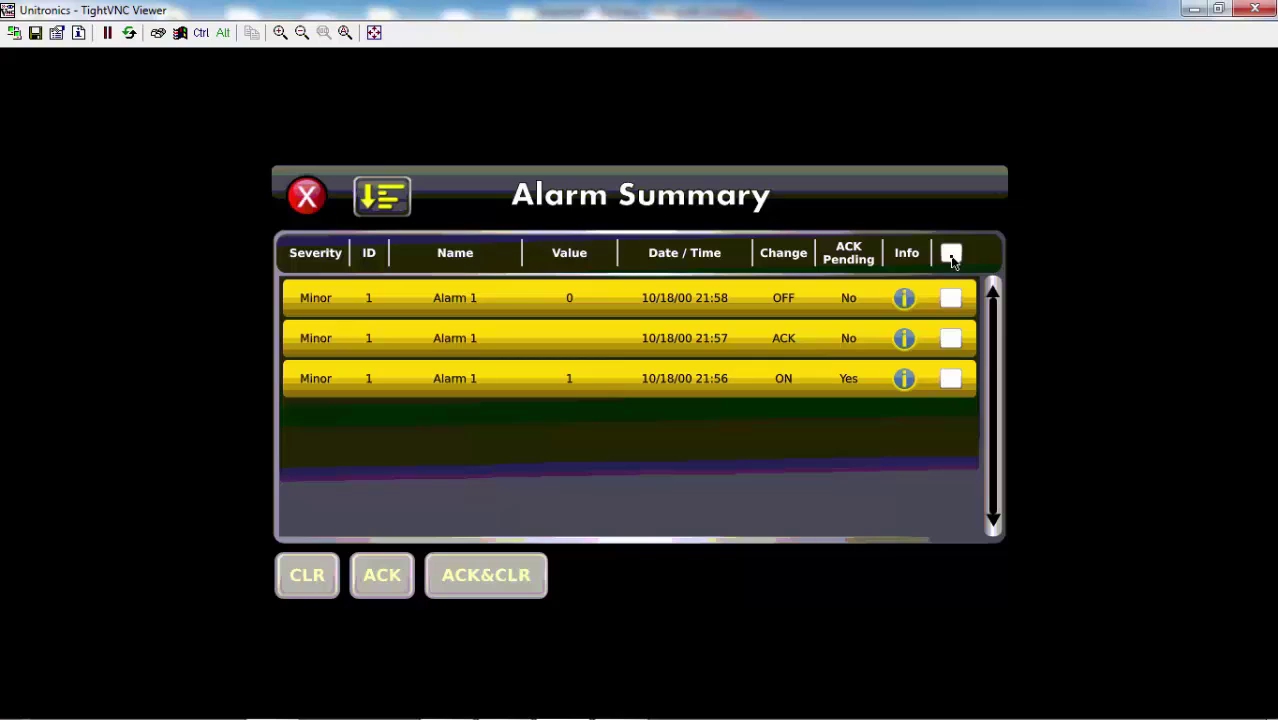
pyautogui.click(951, 255)
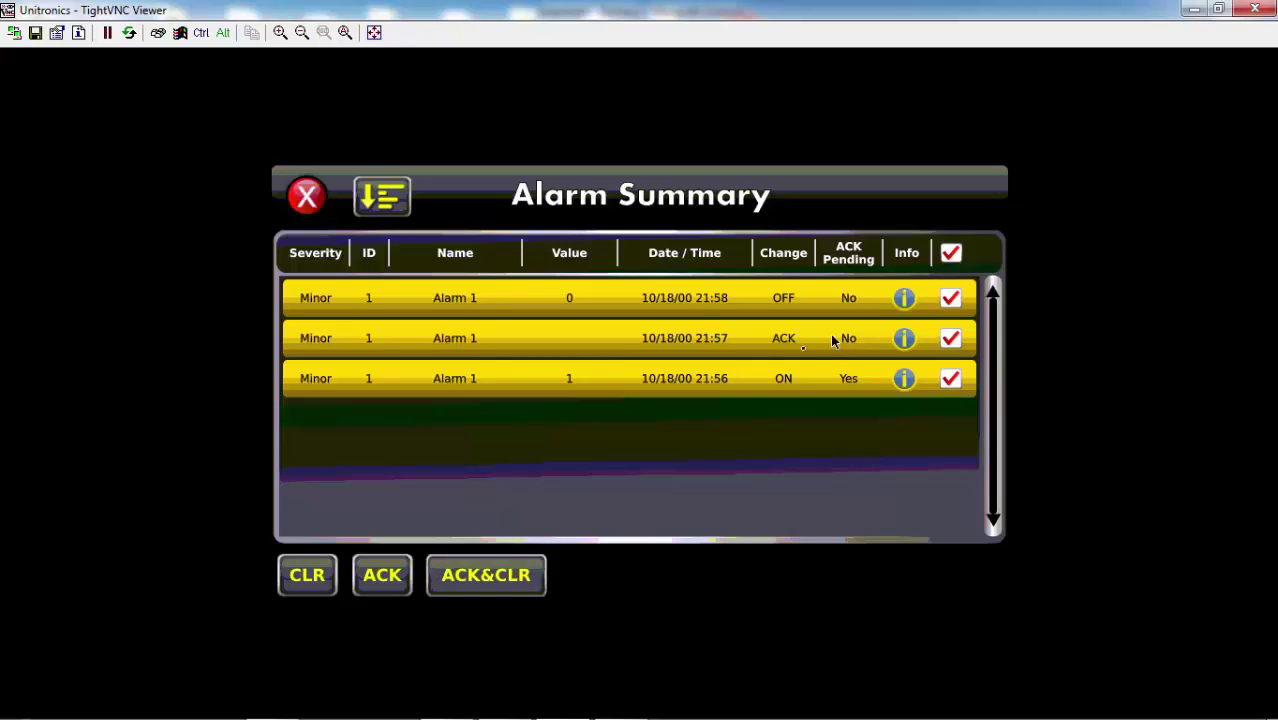
pyautogui.click(473, 587)
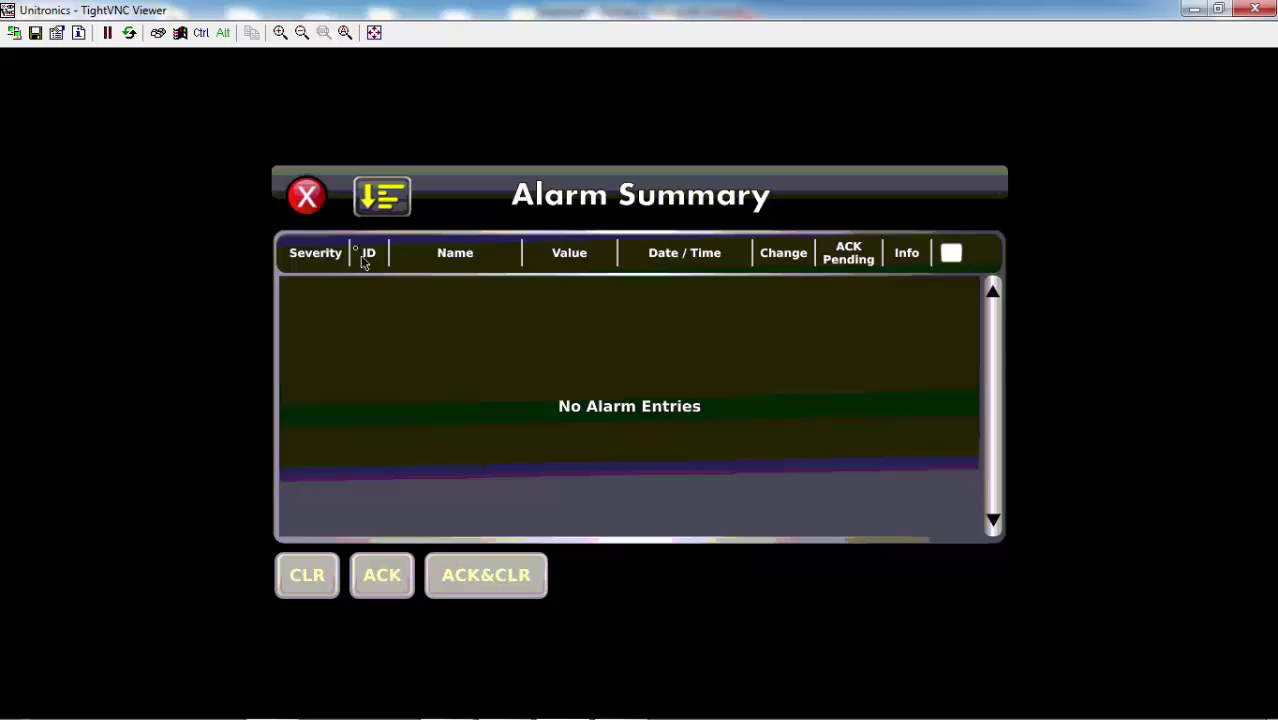
# Exit the Alarm Summary to the main screen, showing the door closed and Fan On
pyautogui.click(307, 197)
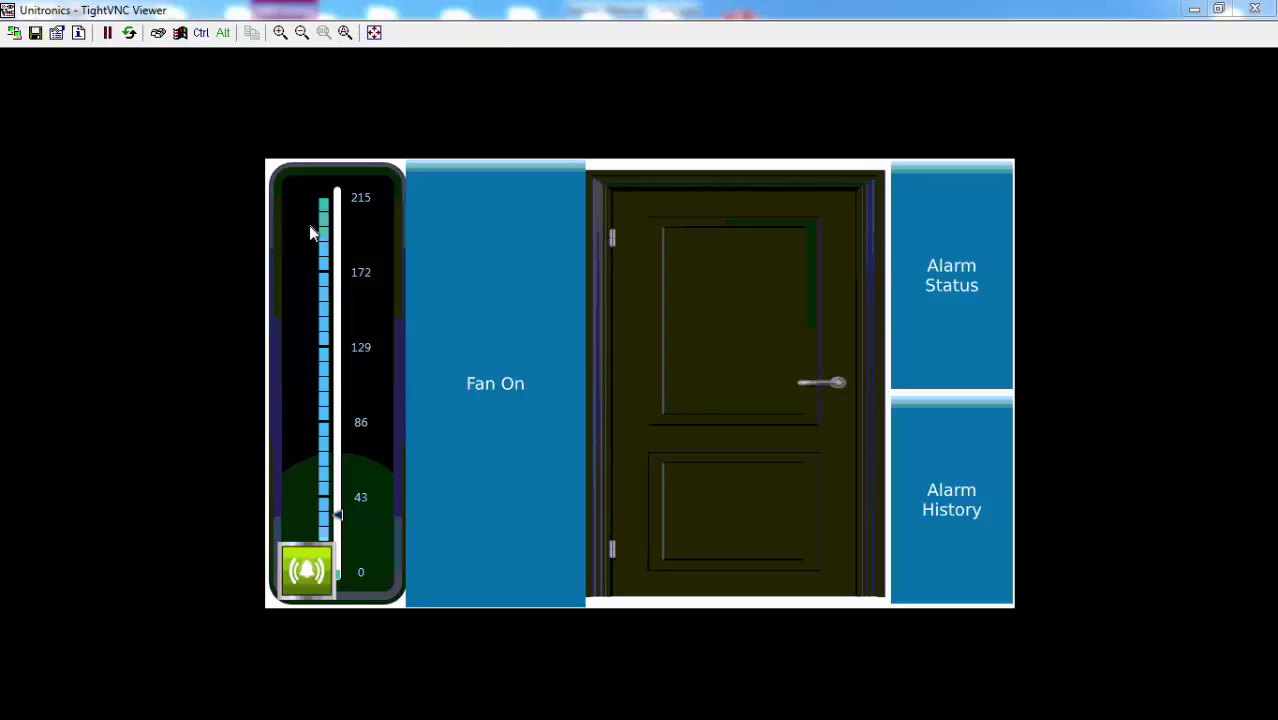
# Switch the heater on so the temperature climbs past 200 and triggers Alarm 2
pyautogui.click(511, 369)
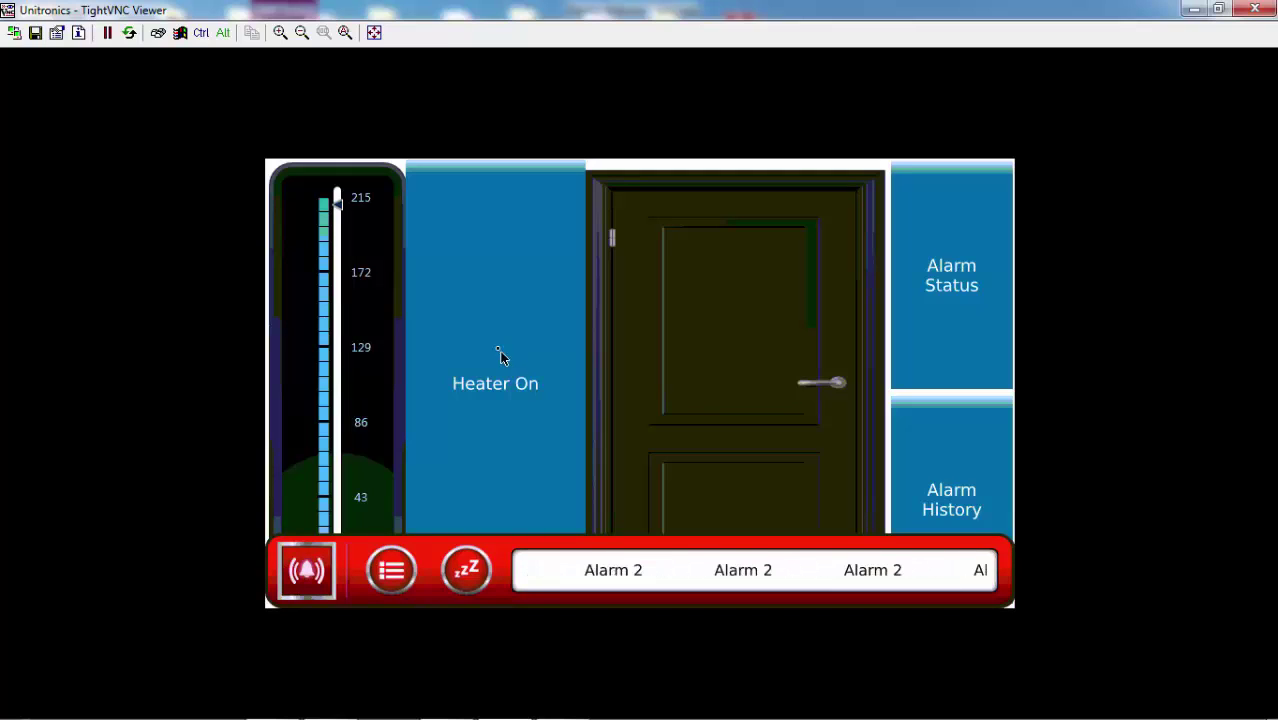
# Snooze Alarm 2 so its banner hides, leaving only the blinking alarm icon
pyautogui.click(466, 572)
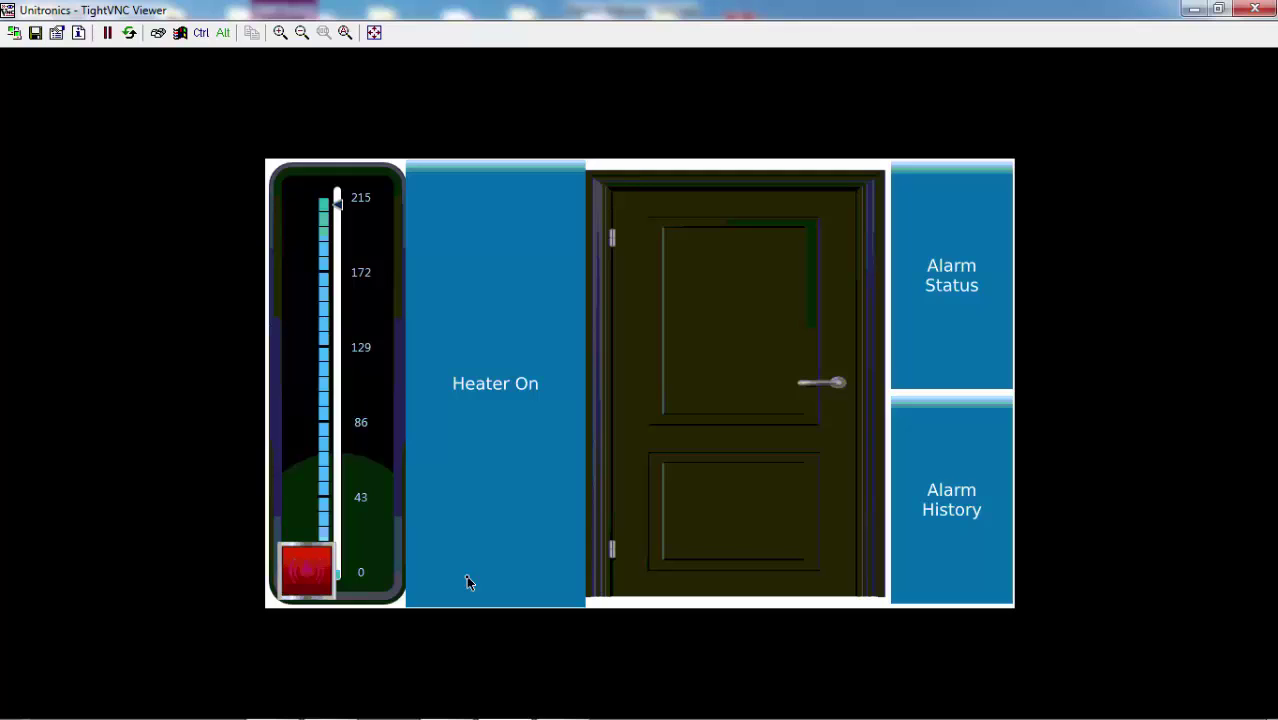
# In the Alarm Summary, select the Alarm 2 entry (value 204, HI ON) and acknowledge it
pyautogui.click(309, 572)
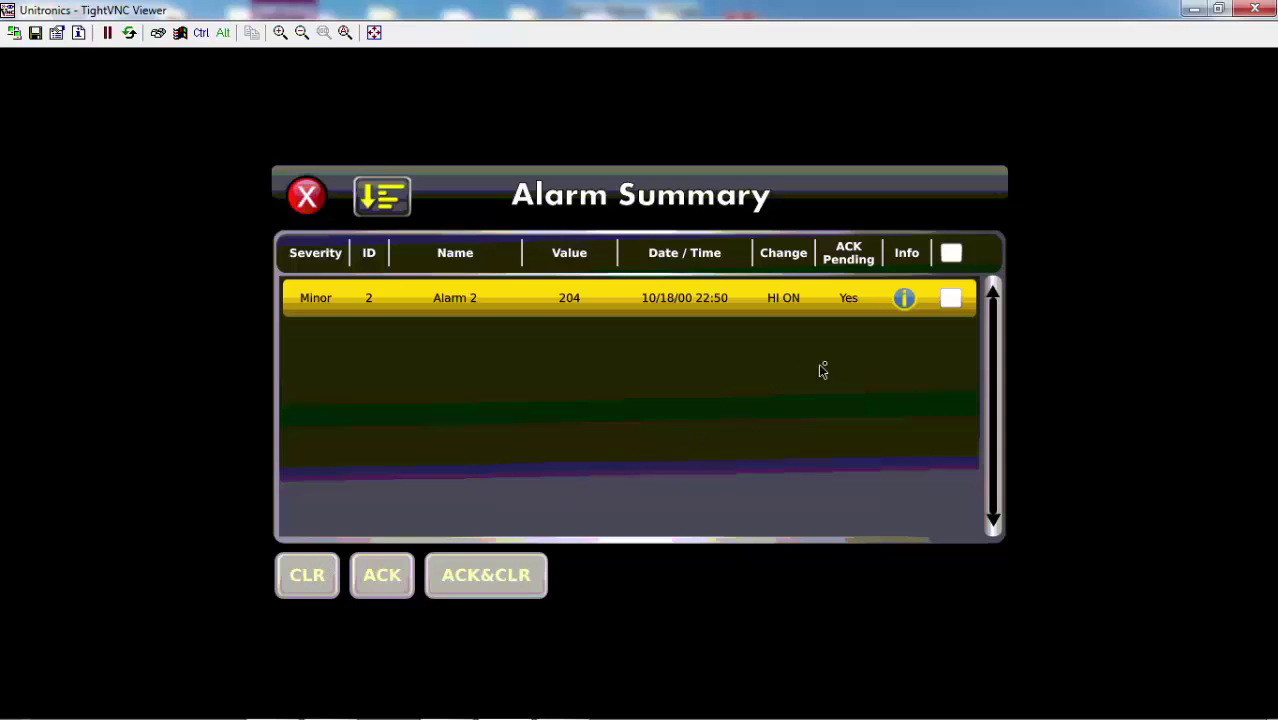
pyautogui.click(952, 302)
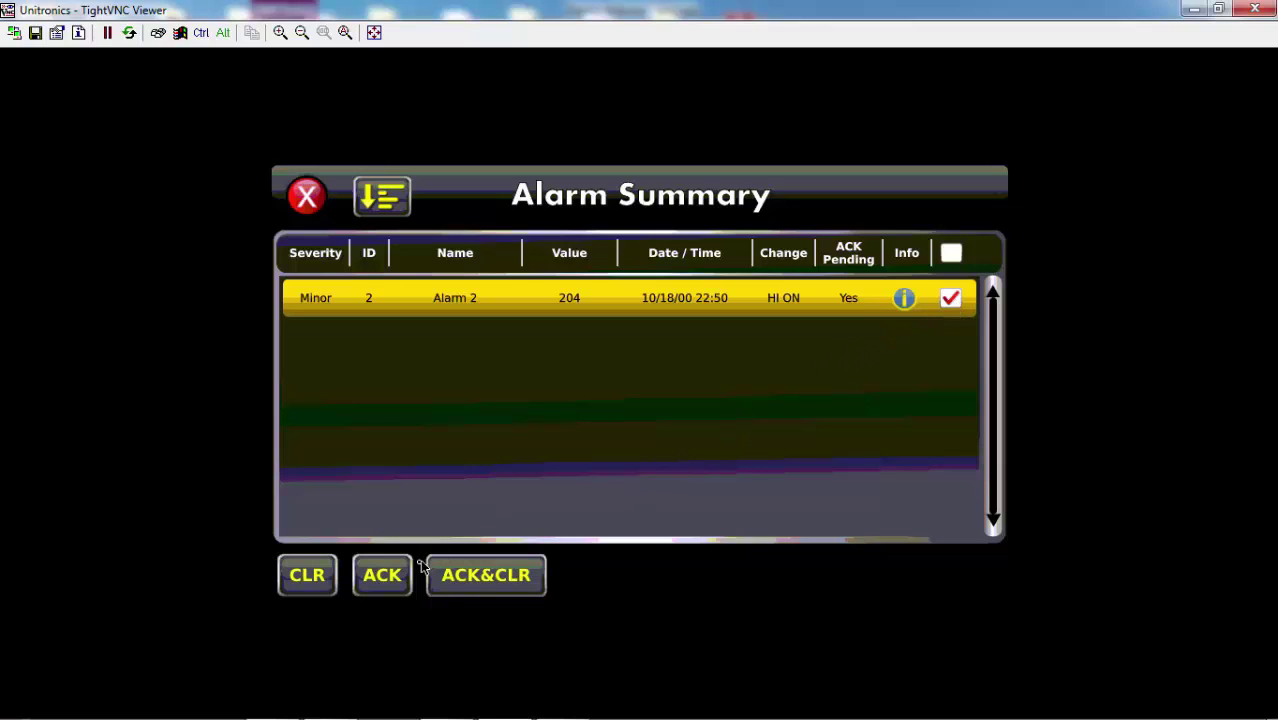
pyautogui.click(392, 580)
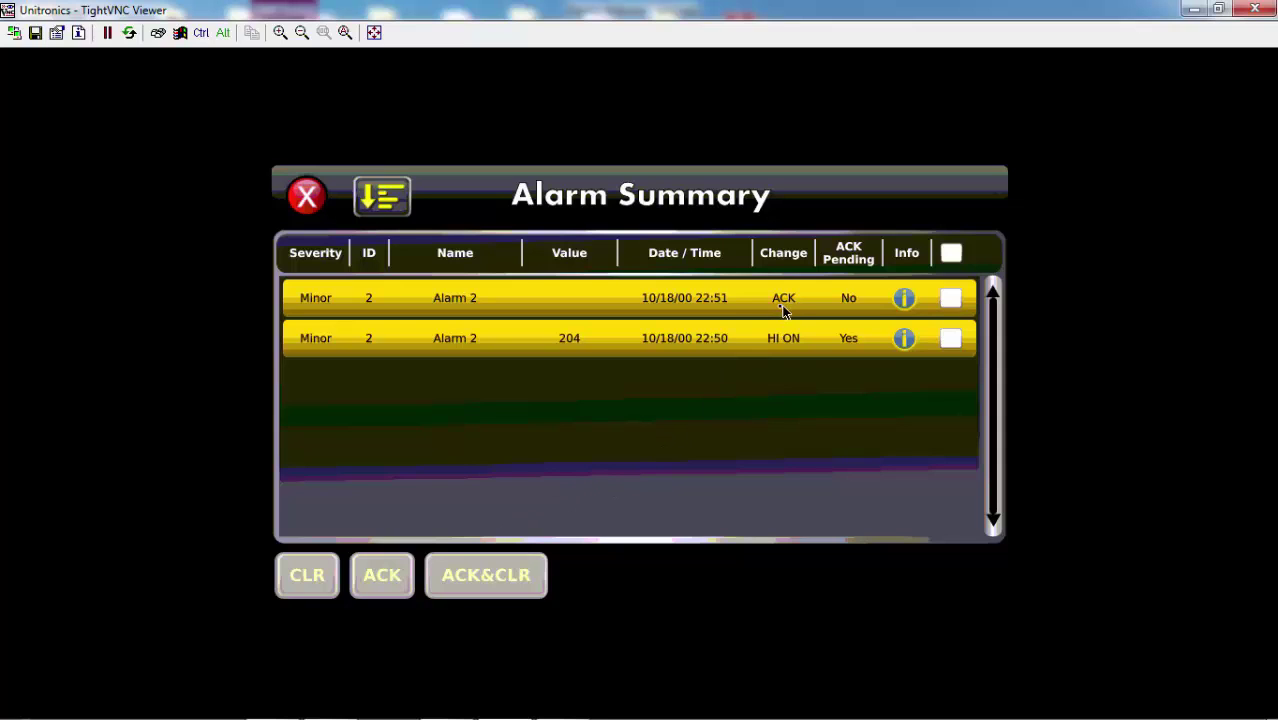
# Snooze the banner, open the door, switch the heater off to Fan On, then close the door
pyautogui.click(306, 196)
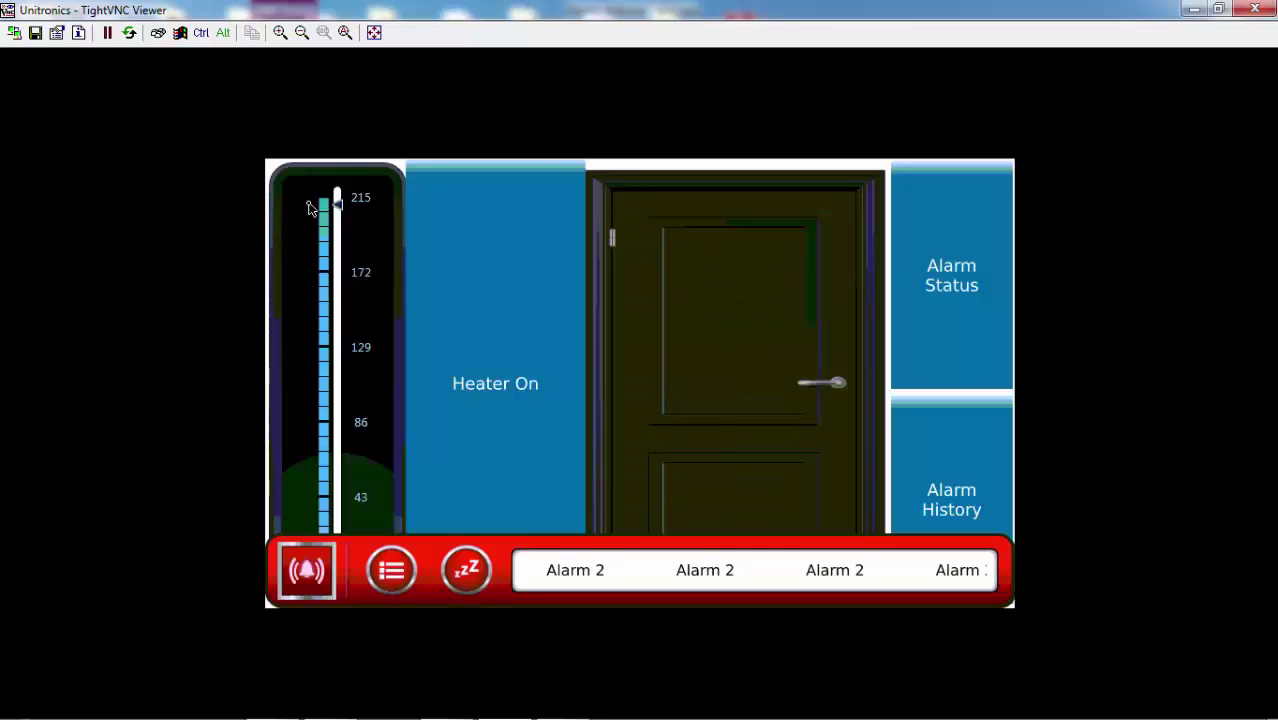
pyautogui.click(466, 570)
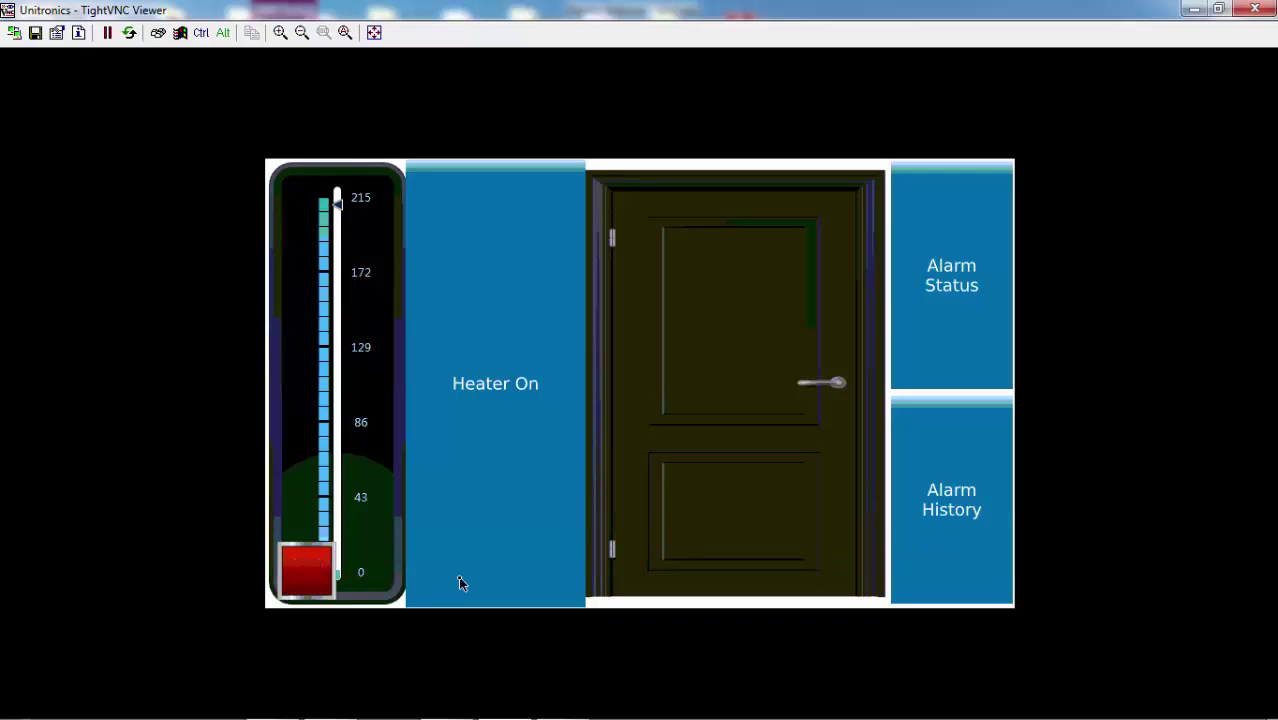
pyautogui.click(741, 483)
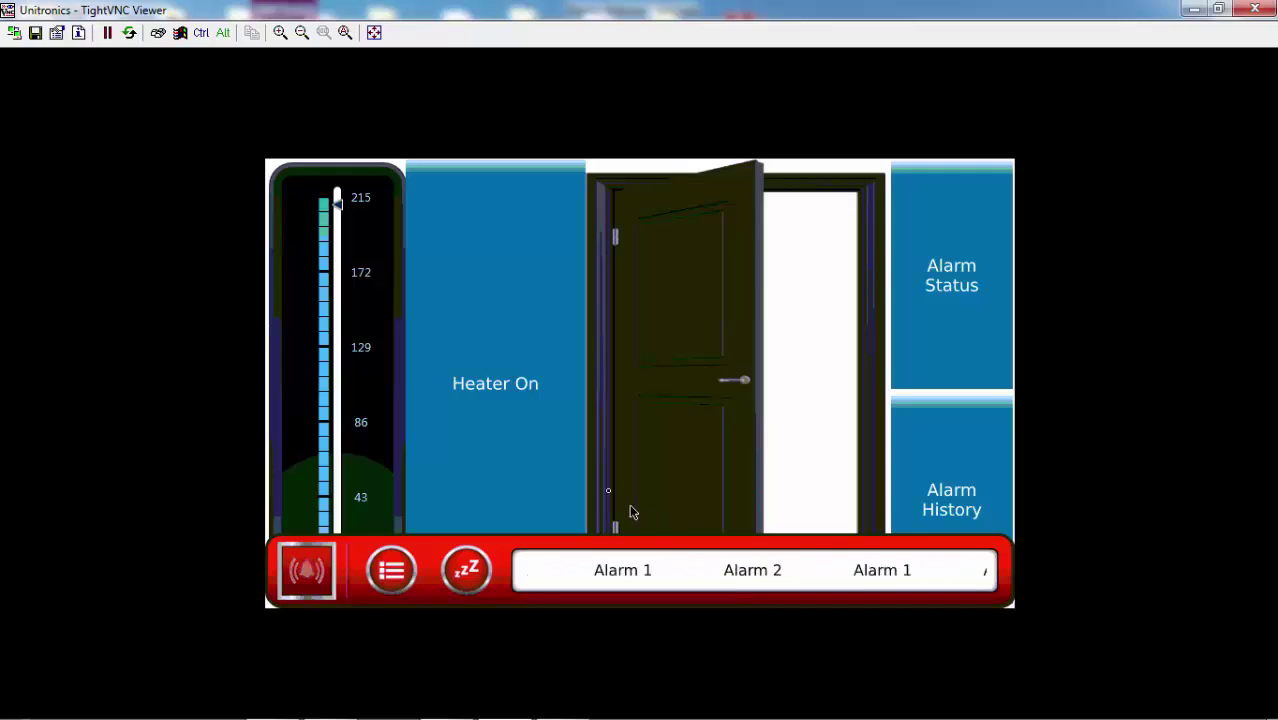
pyautogui.click(527, 453)
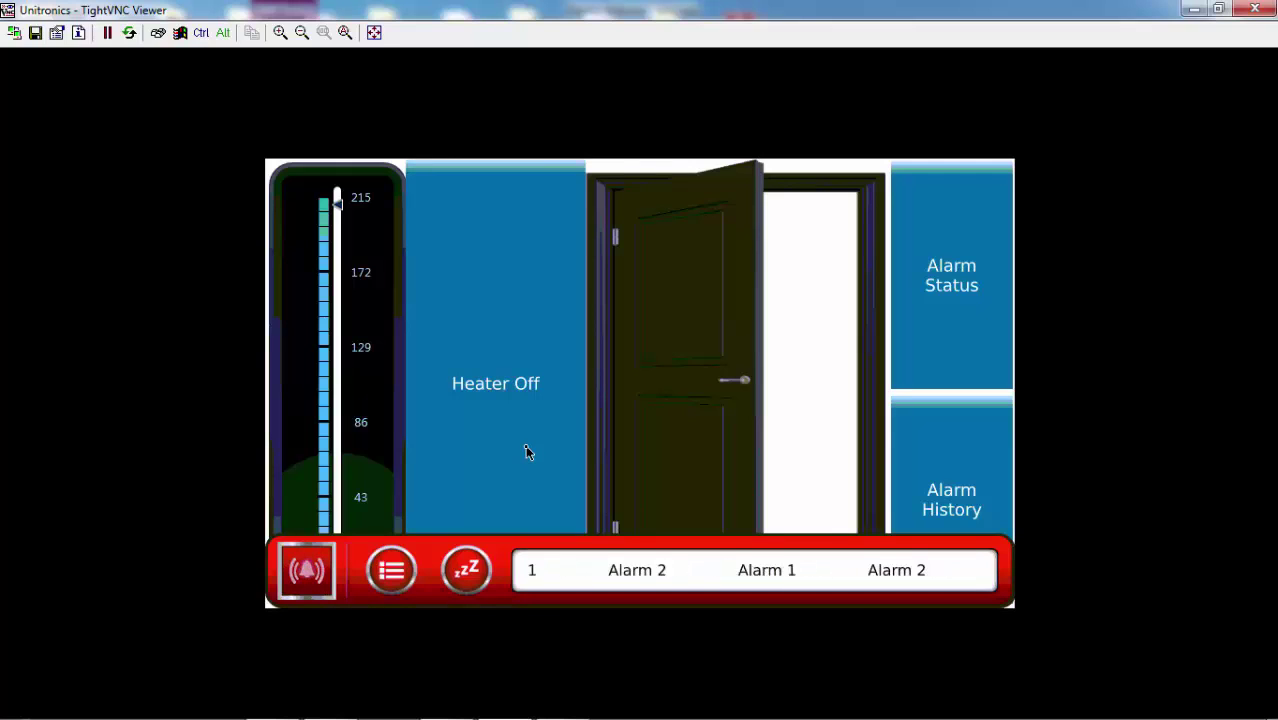
pyautogui.click(527, 453)
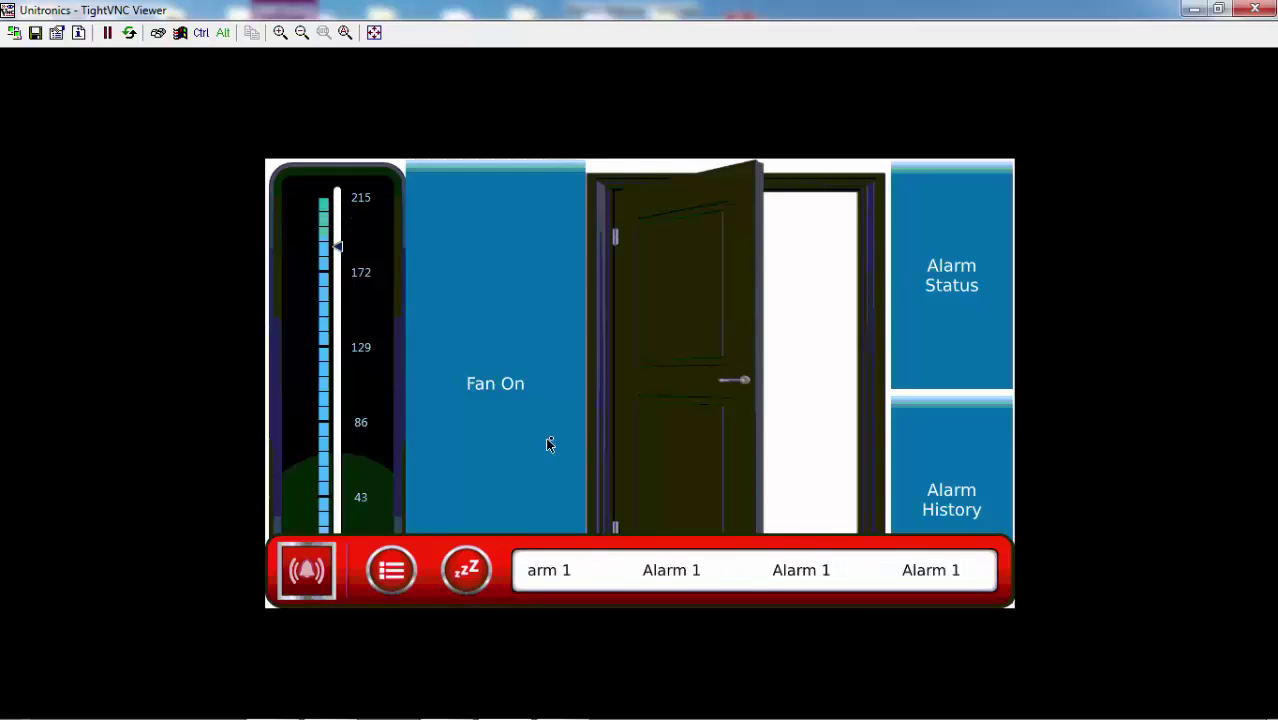
pyautogui.click(708, 409)
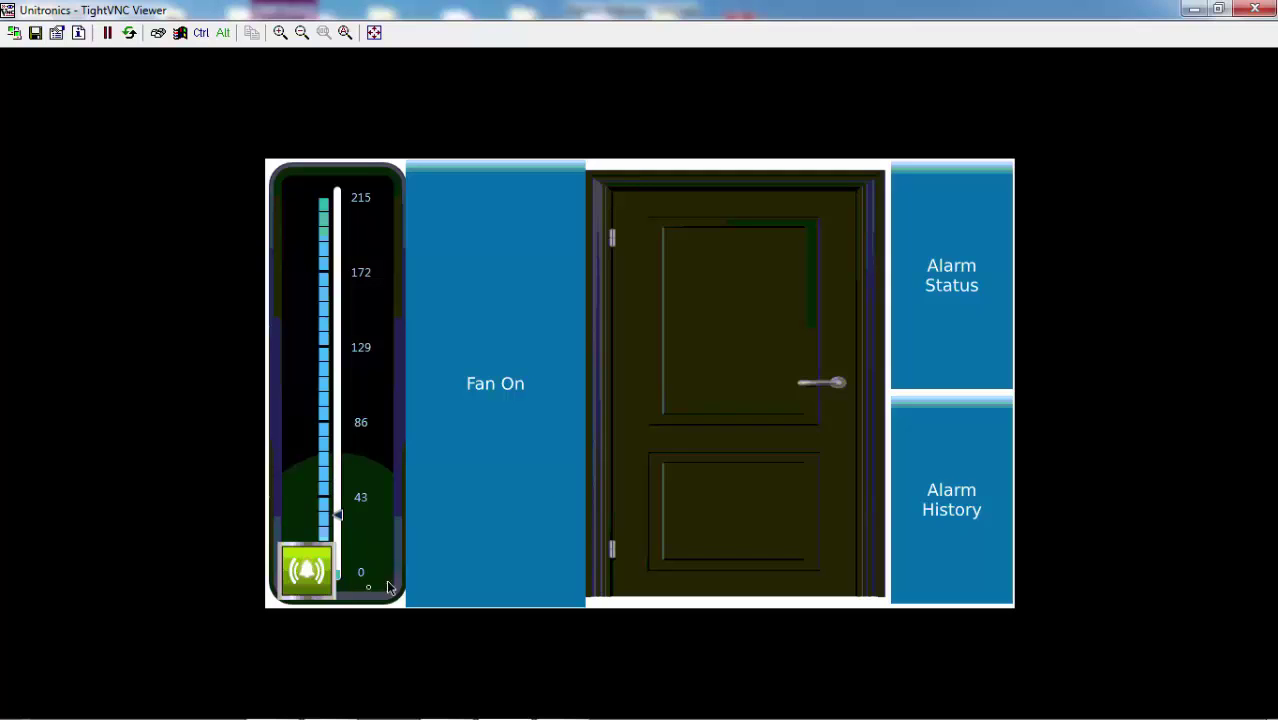
# Select all alarm entries, acknowledge-and-clear them, and close the Alarm Summary
pyautogui.click(307, 571)
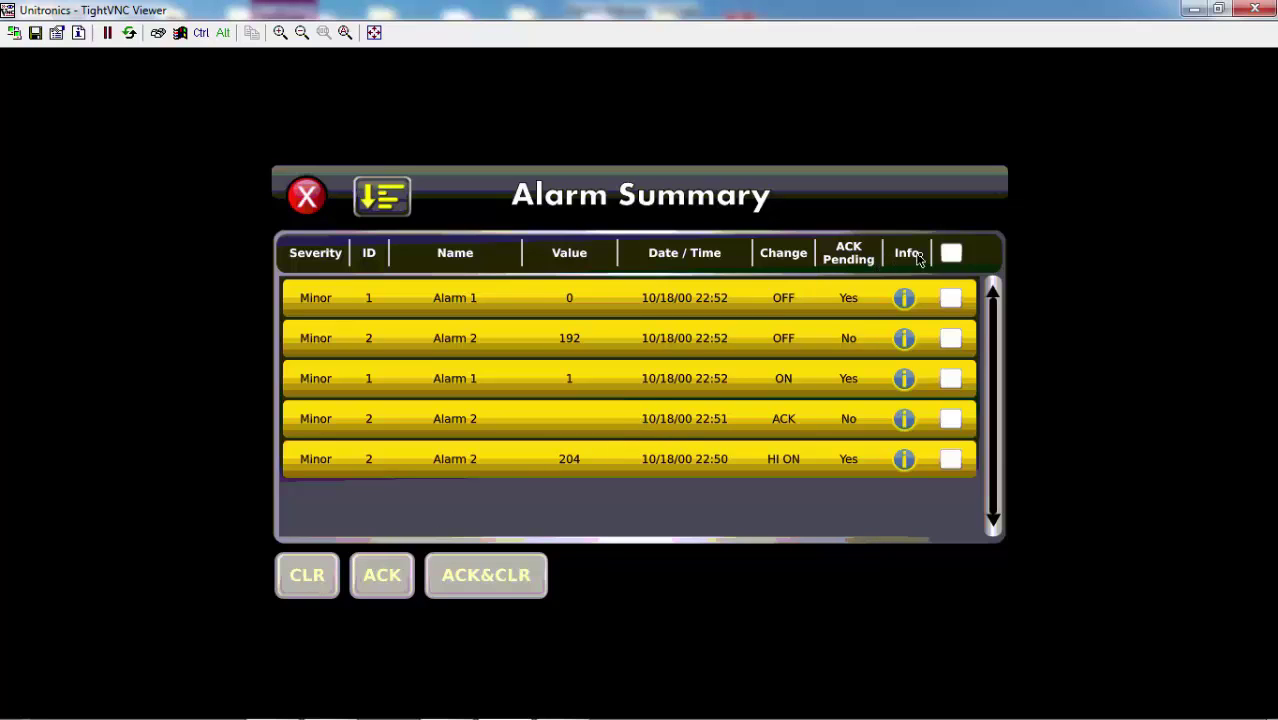
pyautogui.click(955, 255)
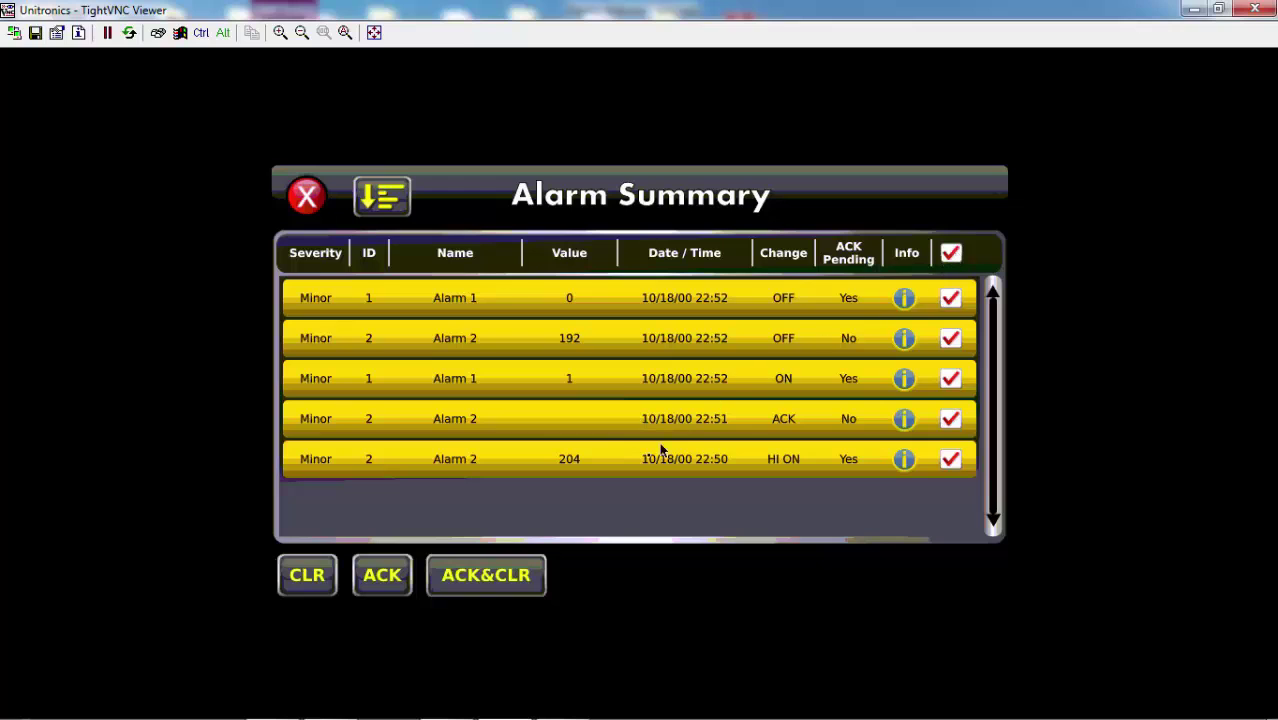
pyautogui.click(496, 586)
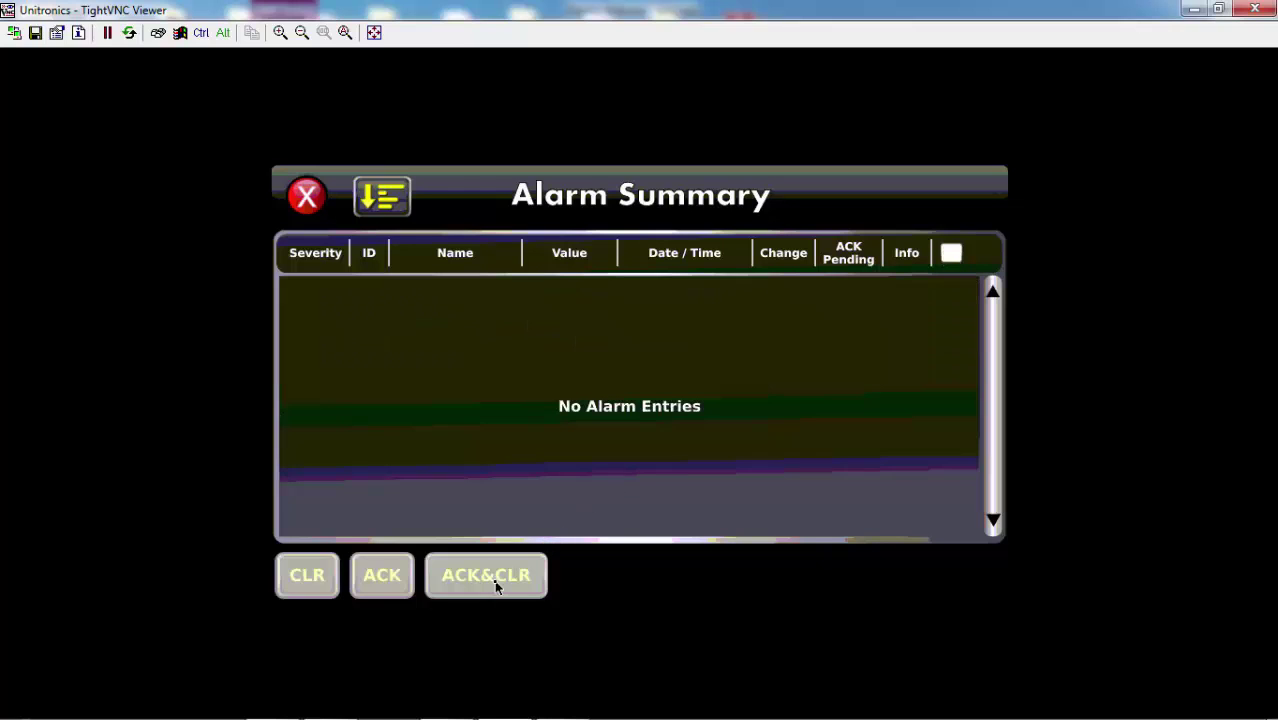
pyautogui.click(302, 190)
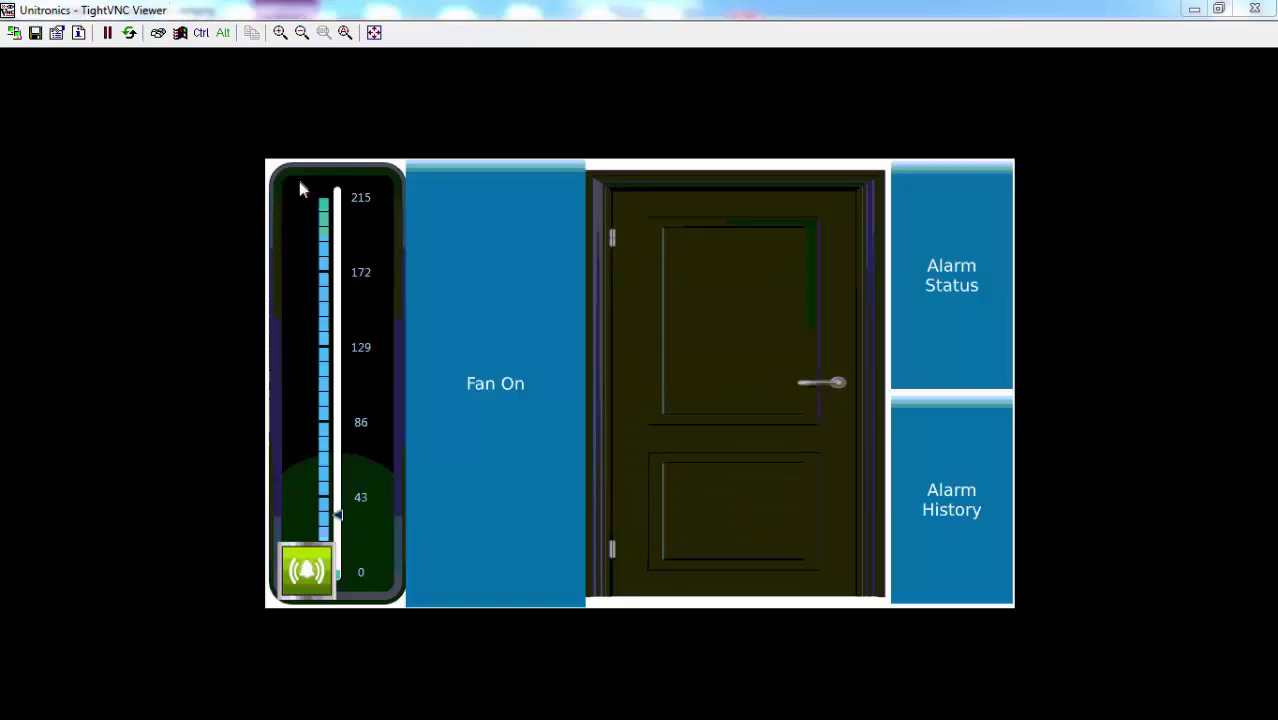
# Open the door to raise the Alarm 1 banner, move the ticker up and back, collapse it, then close the door
pyautogui.click(745, 362)
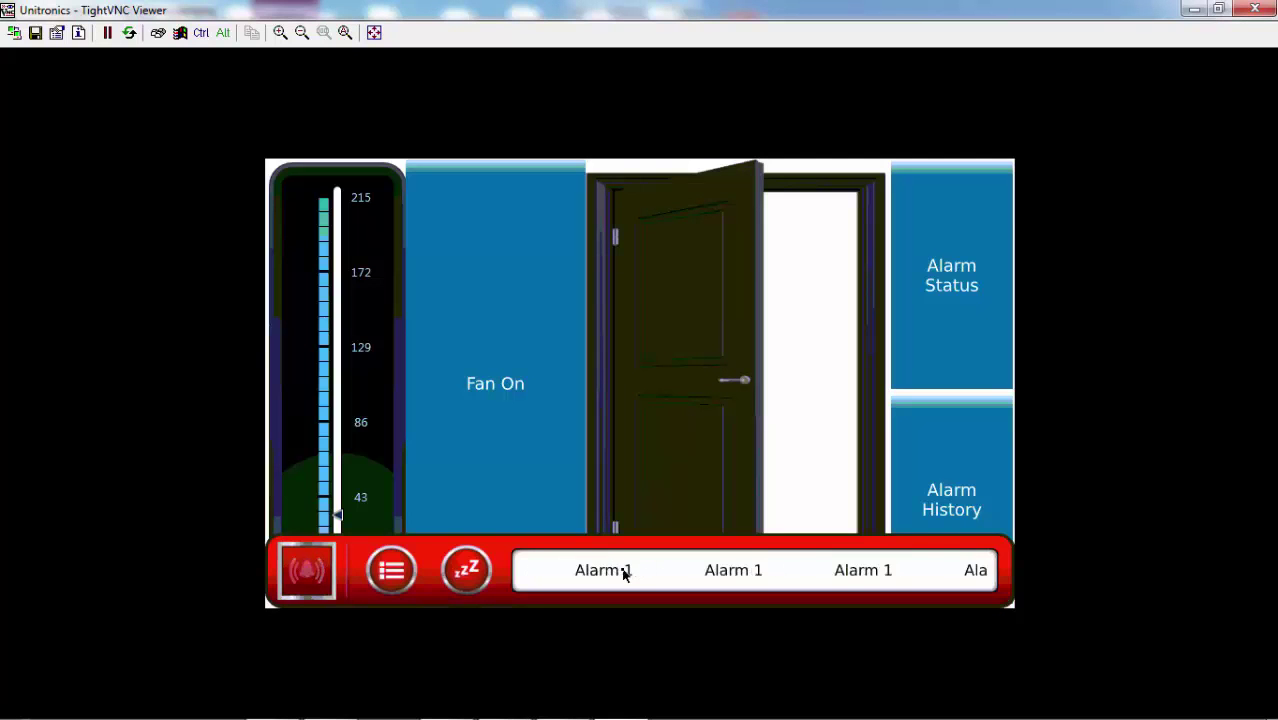
pyautogui.click(622, 572)
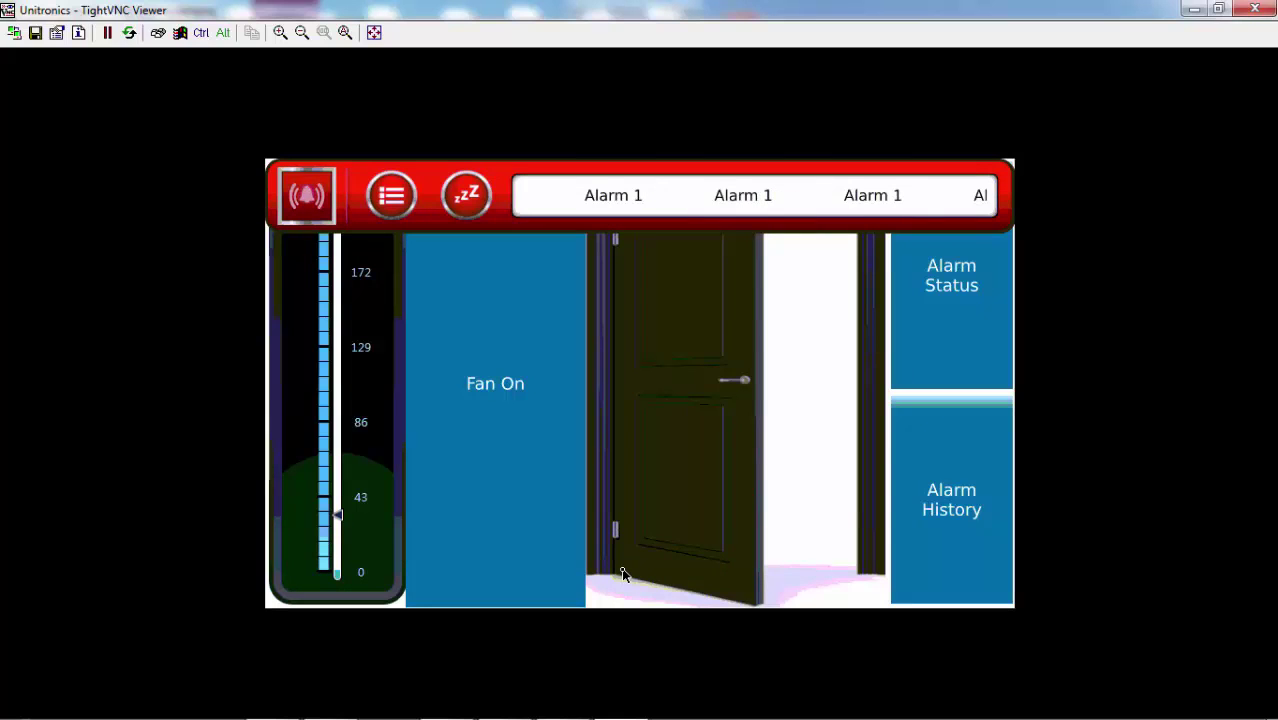
pyautogui.click(627, 197)
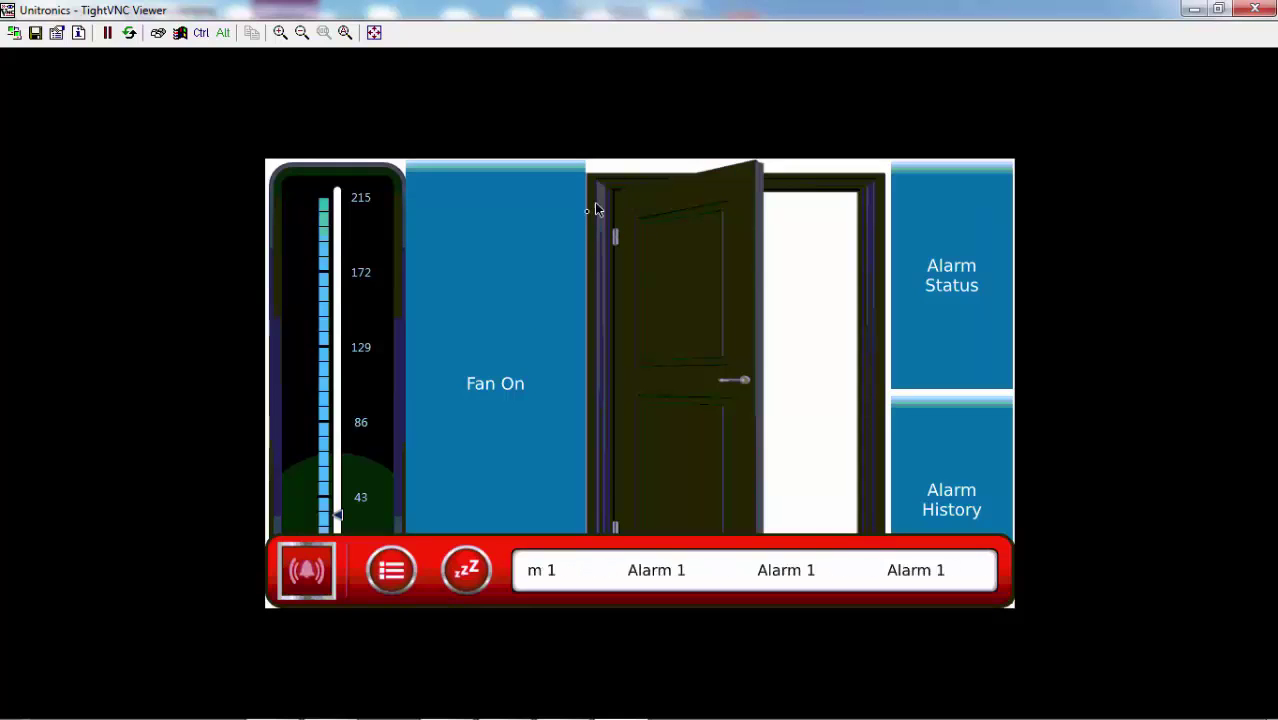
pyautogui.click(306, 570)
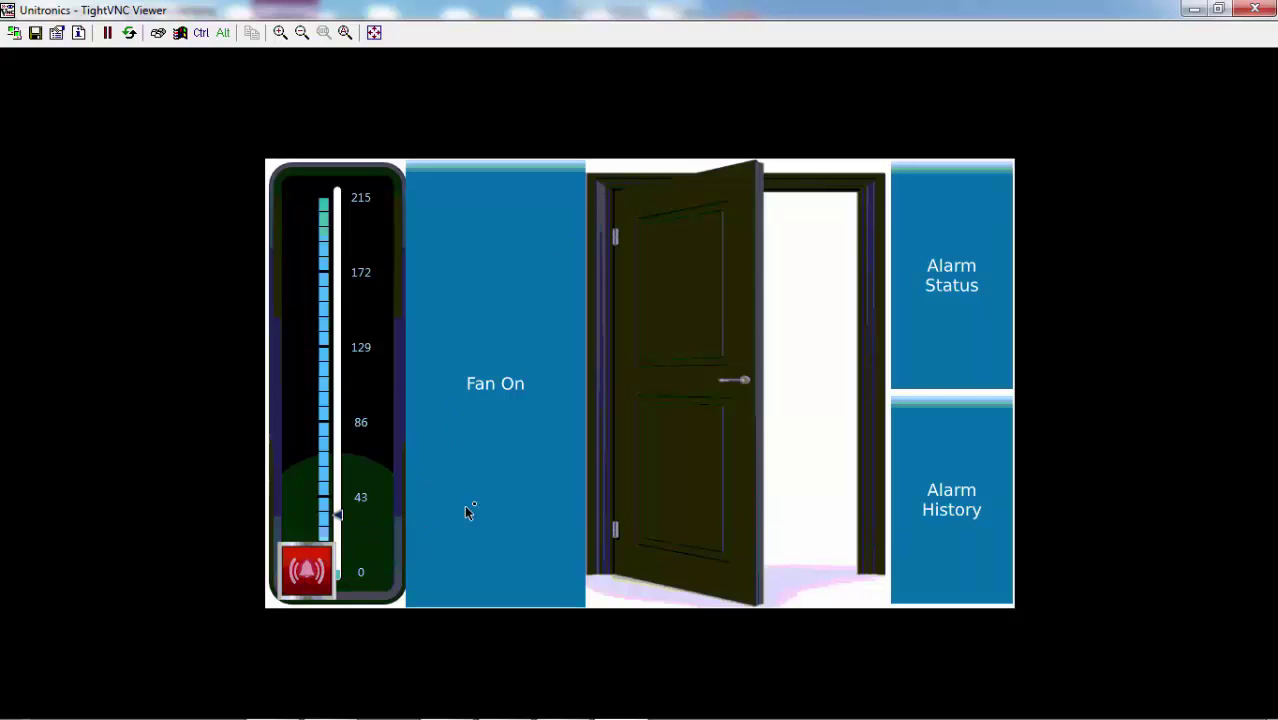
pyautogui.click(706, 435)
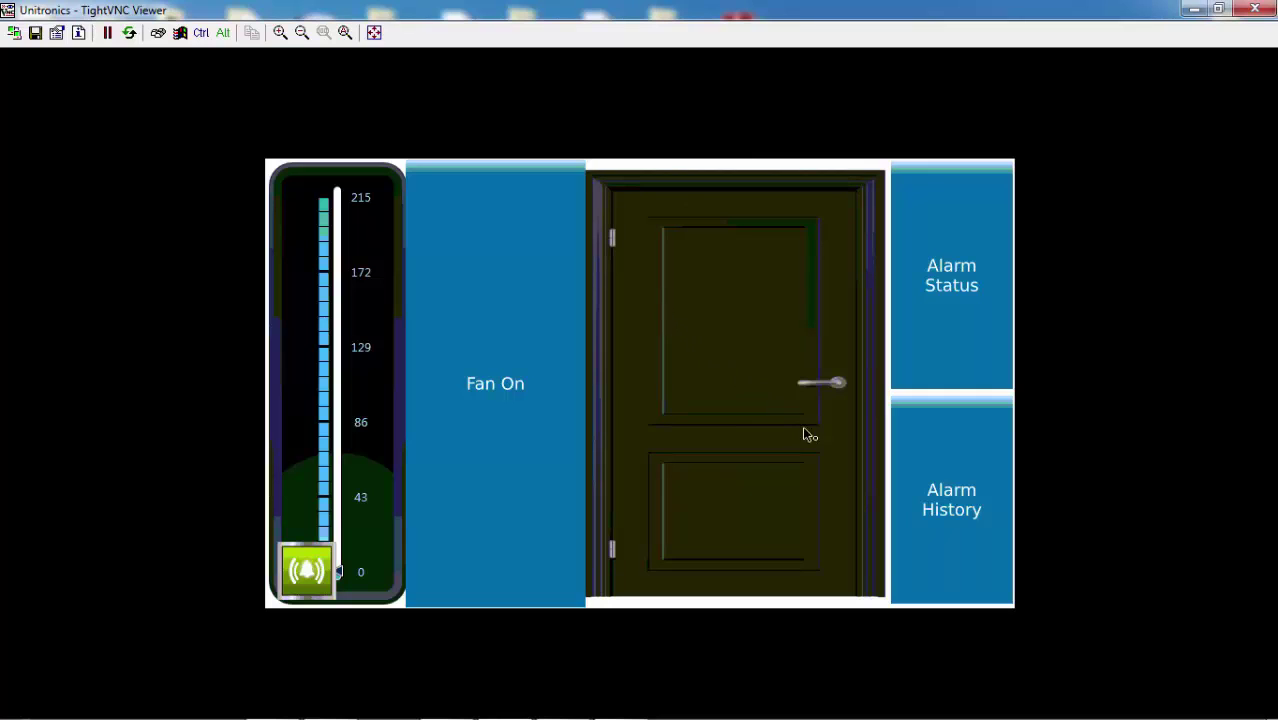
pyautogui.click(967, 516)
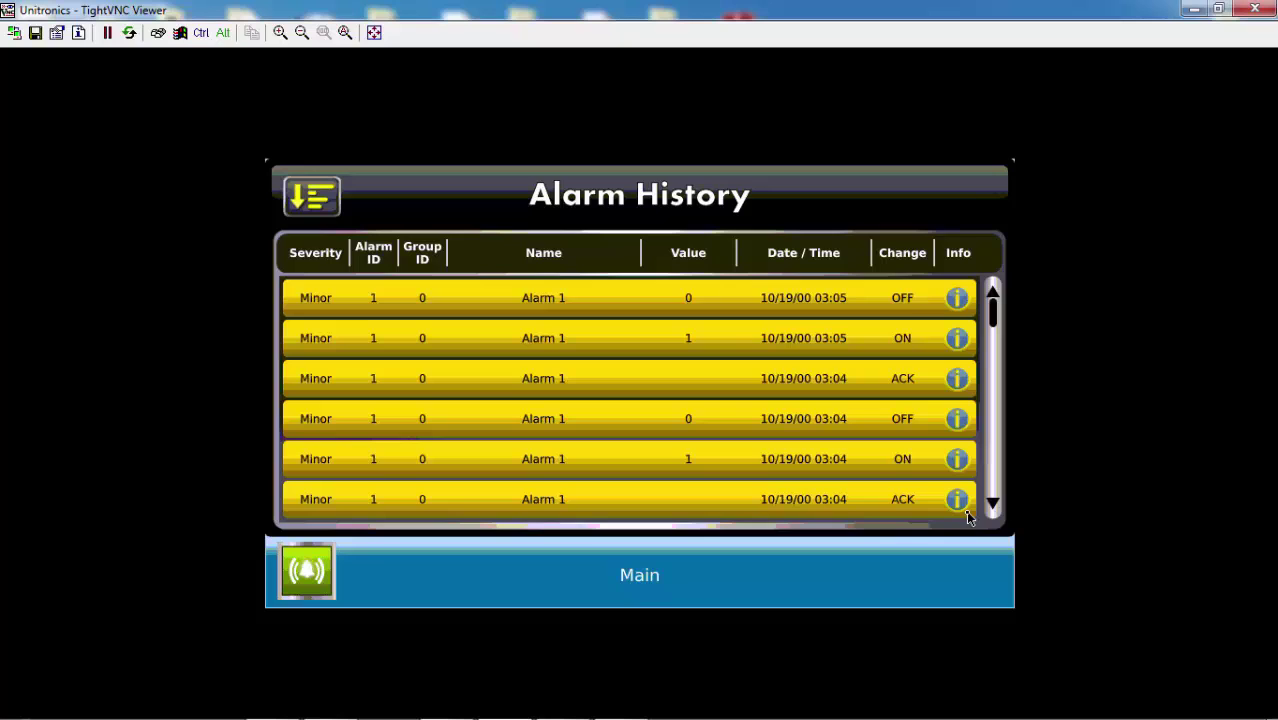
pyautogui.click(796, 577)
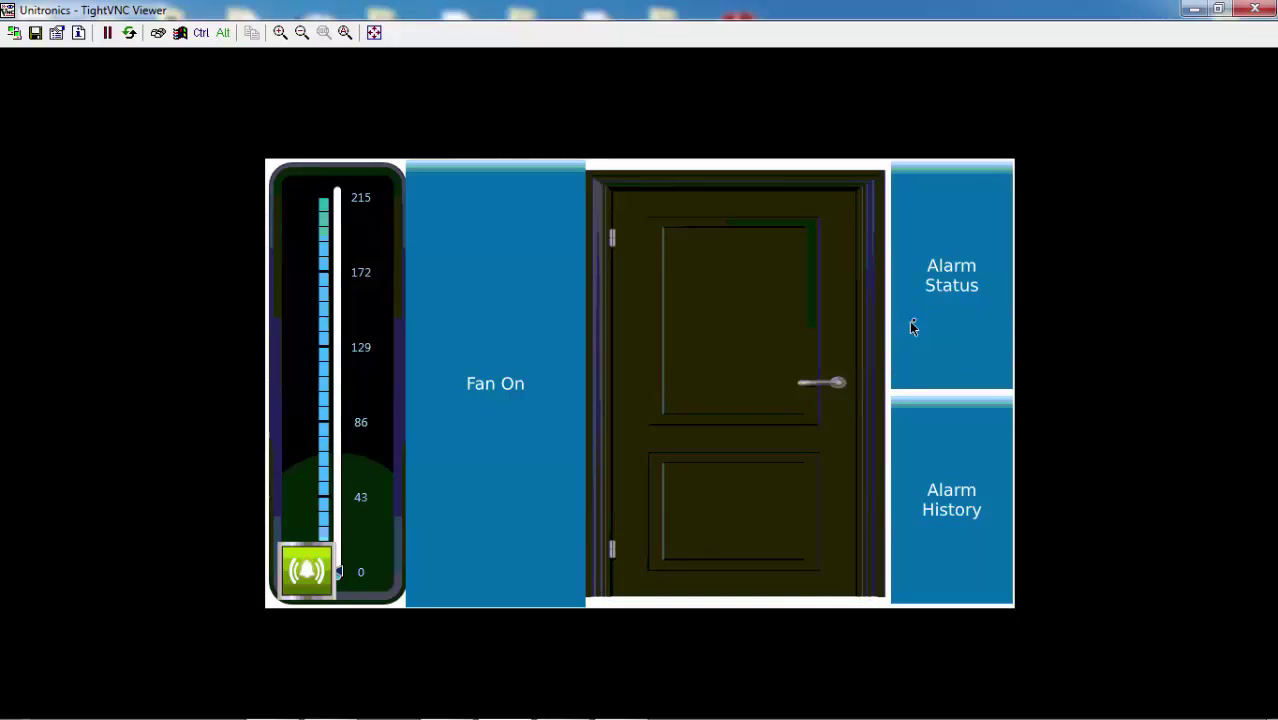
# Show the Alarm Status Viewer, check Alarm 1's Disable/Shelve actions, close them, and return to UniLogic
pyautogui.click(955, 290)
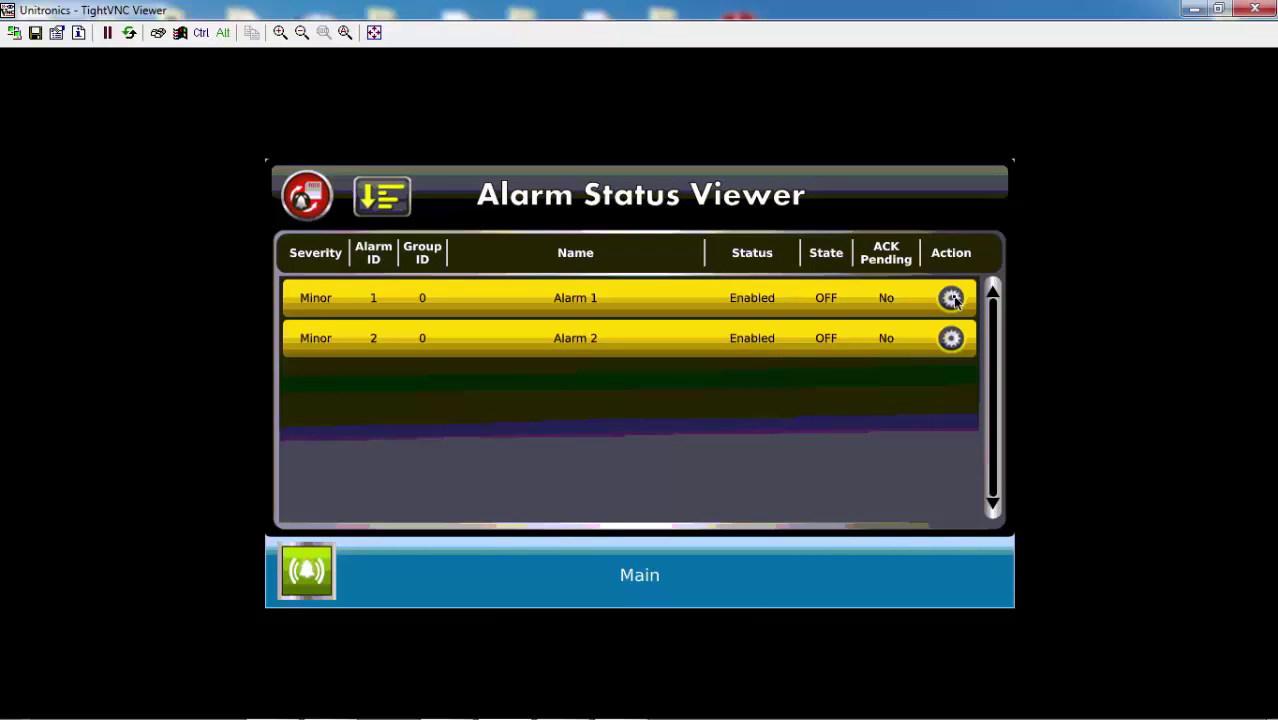
pyautogui.click(951, 299)
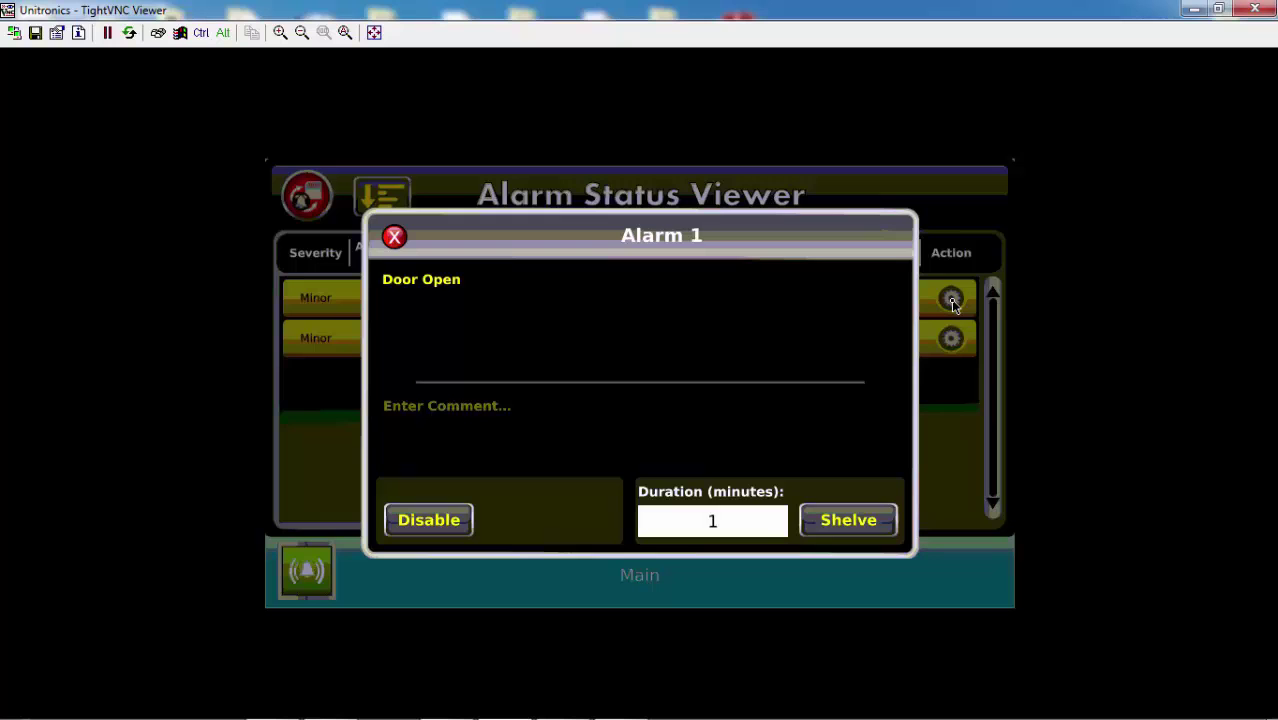
pyautogui.click(394, 239)
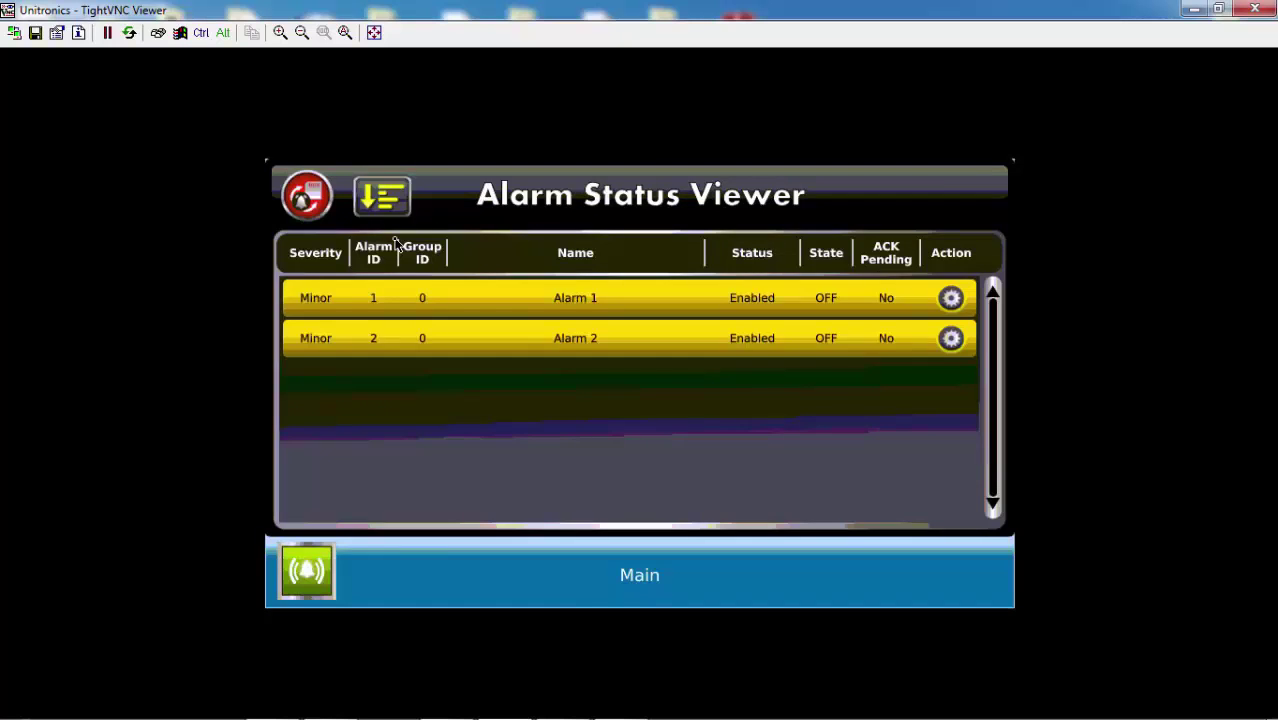
pyautogui.hotkey('alt', 'Tab')
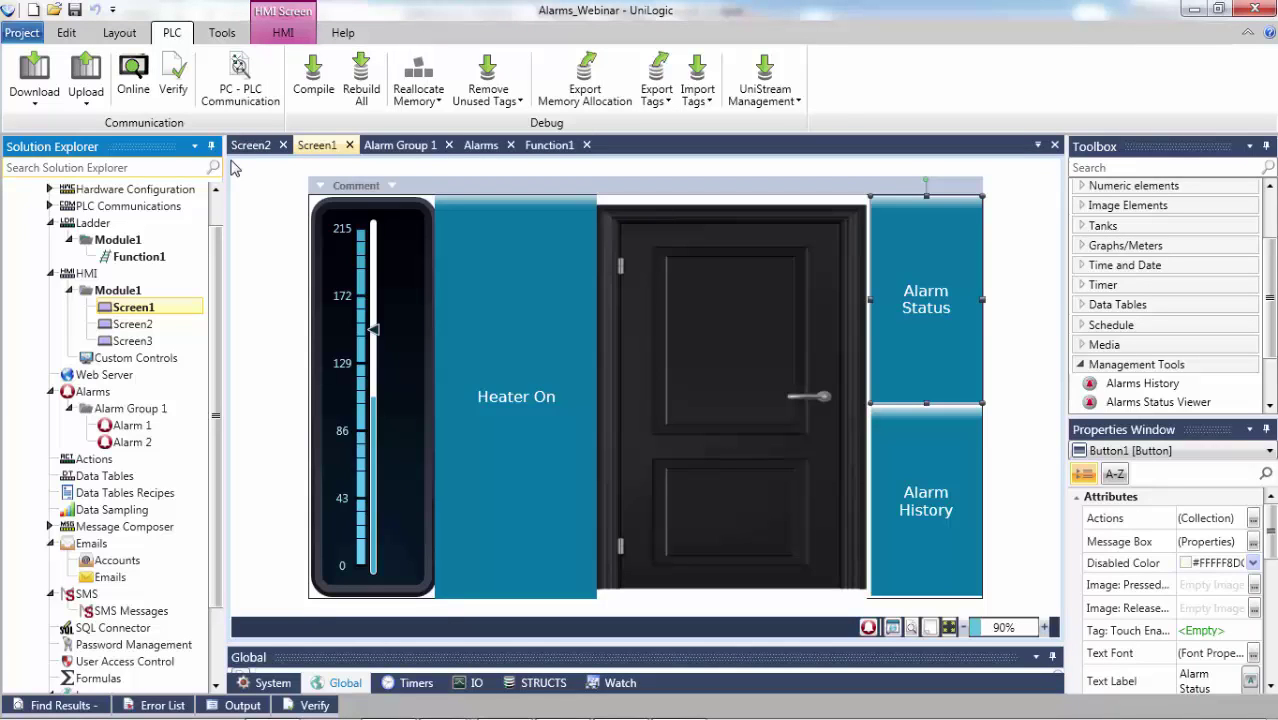
# Open Screen2 (Alarm Status Viewer), Screen3 (Alarm History) and Screen1 from the HMI tree
pyautogui.doubleClick(145, 325)
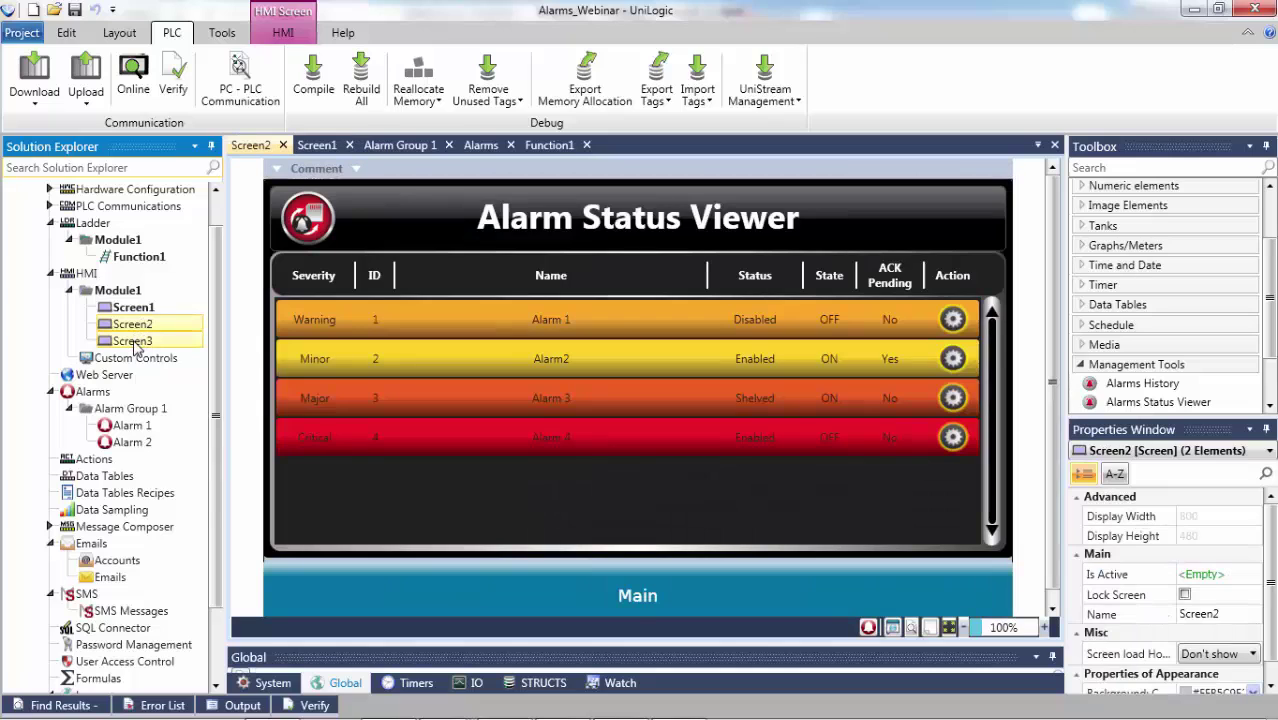
pyautogui.doubleClick(135, 341)
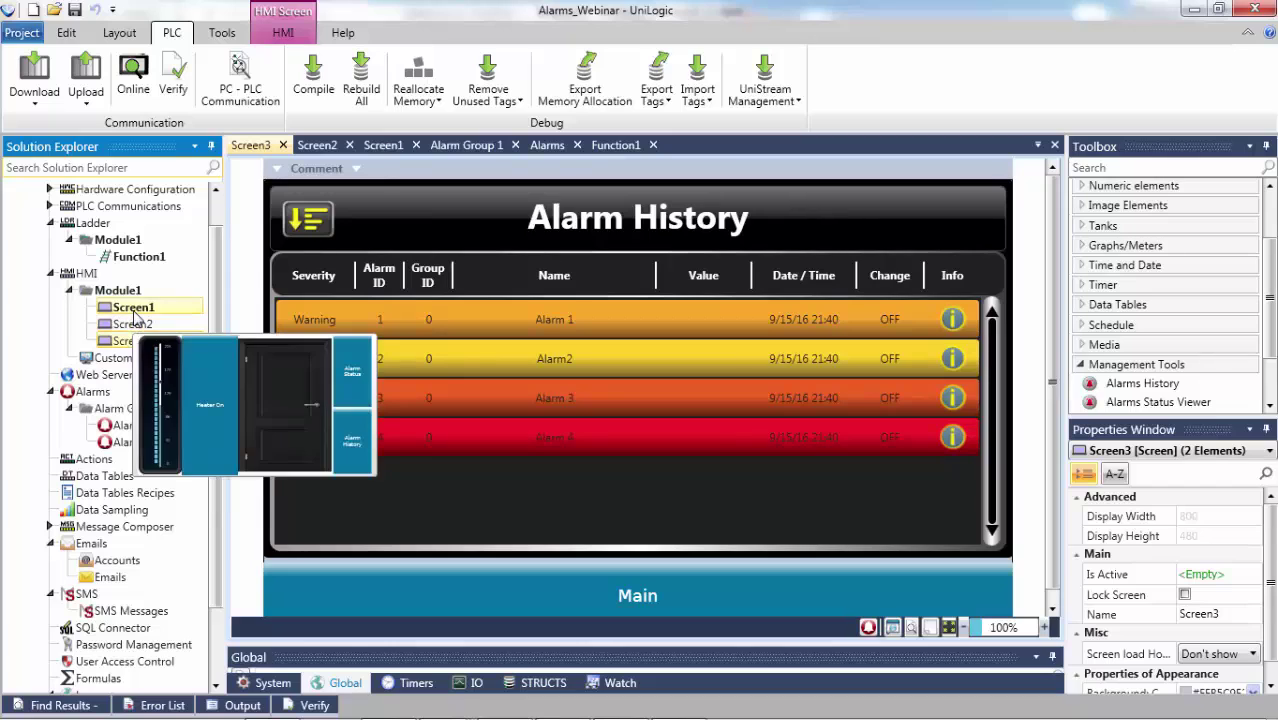
pyautogui.doubleClick(135, 311)
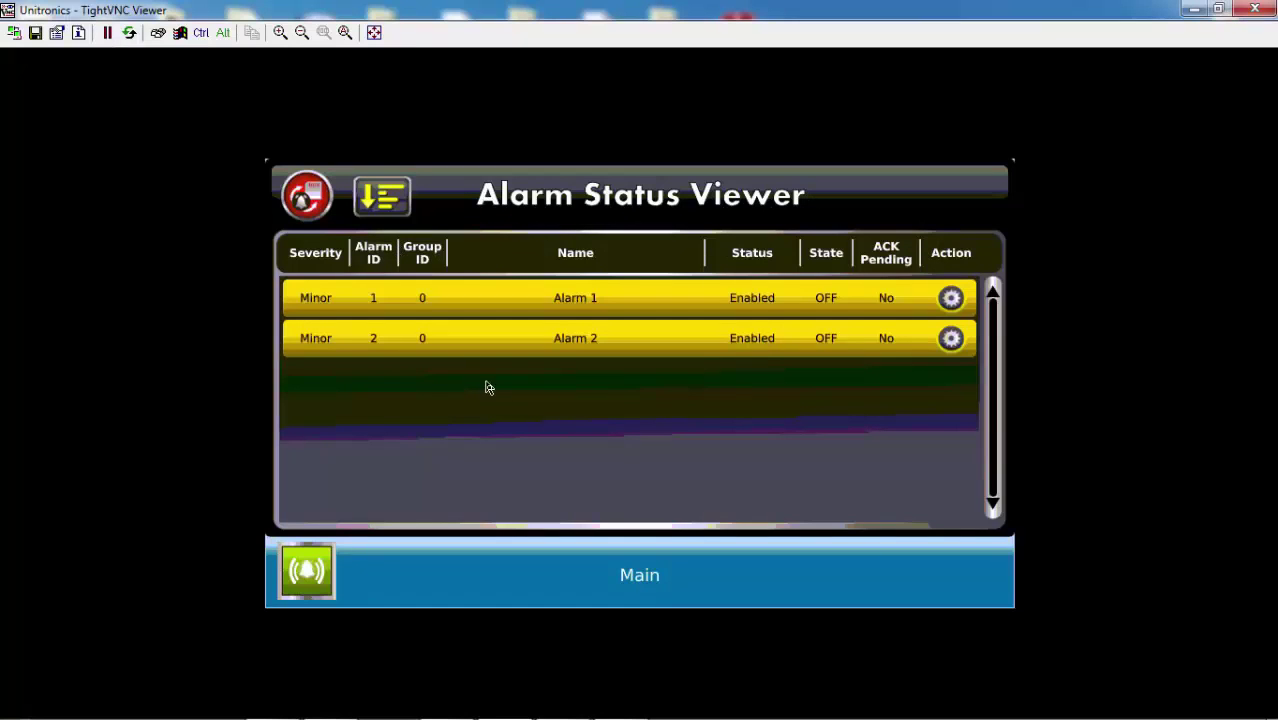
# Return the panel from the Alarm Status Viewer to the Main screen
pyautogui.click(641, 586)
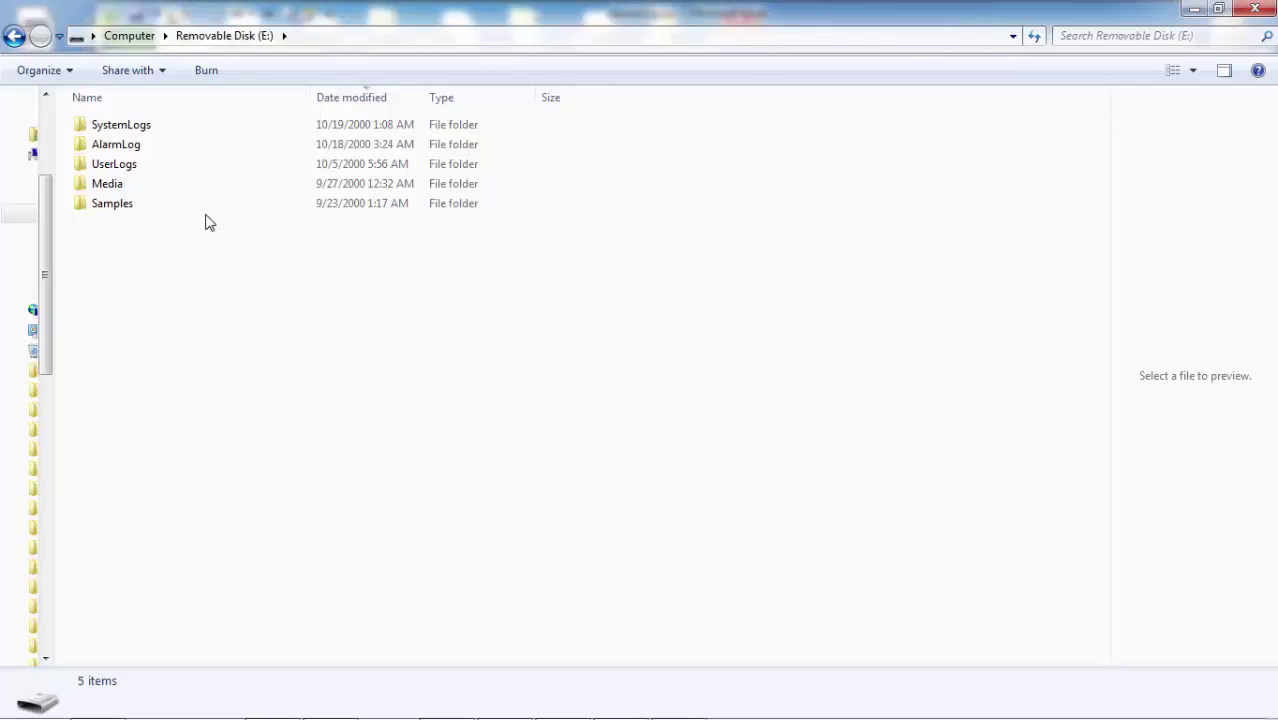
# Open the AlarmLog folder on Removable Disk (E:)
pyautogui.doubleClick(166, 150)
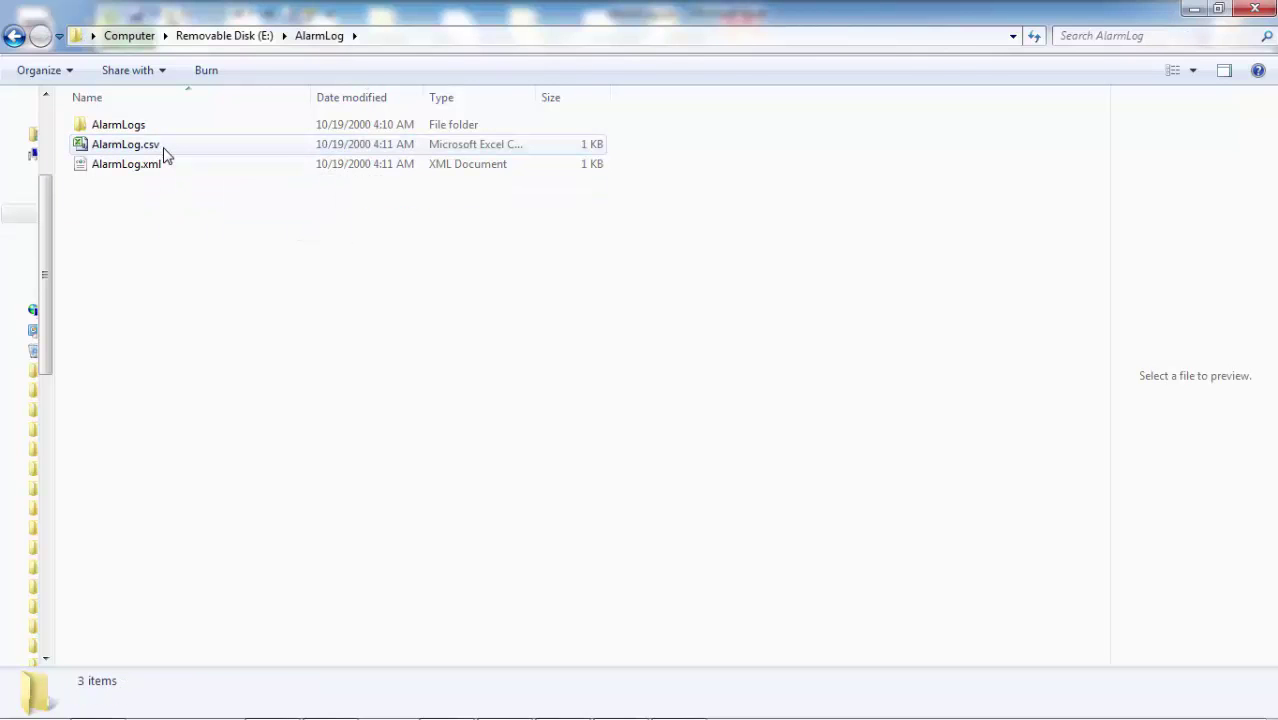